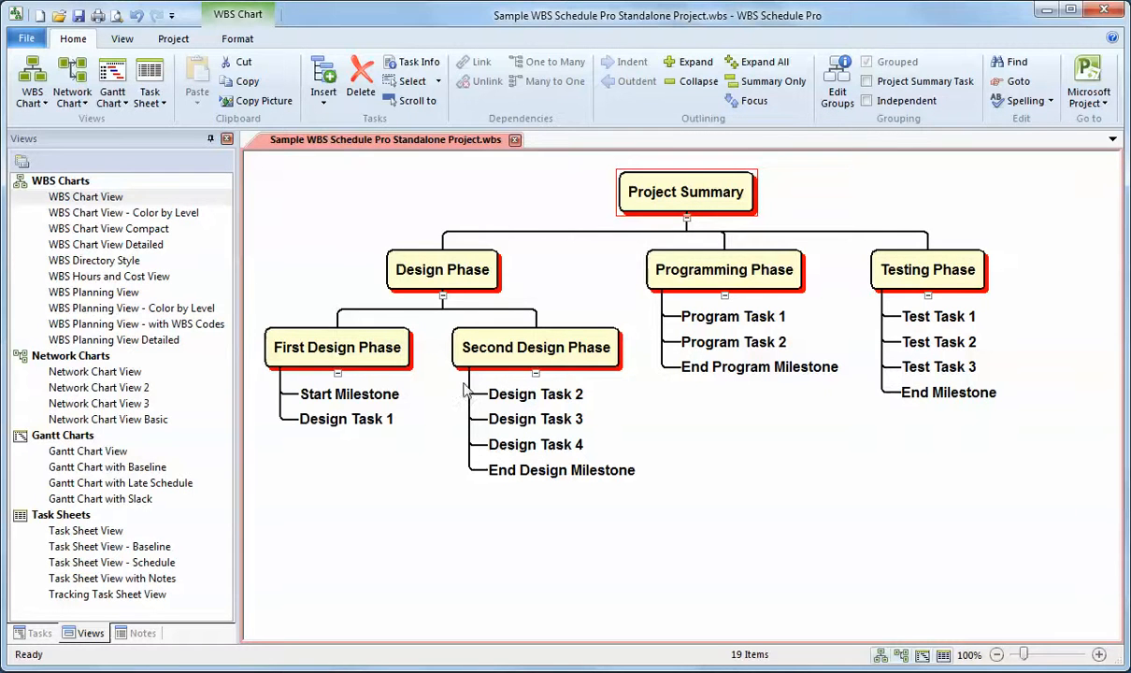
- Look at the project in WBS Chart View Detailed and WBS Hours and Cost View, and return to WBS Chart View
click(83, 244)
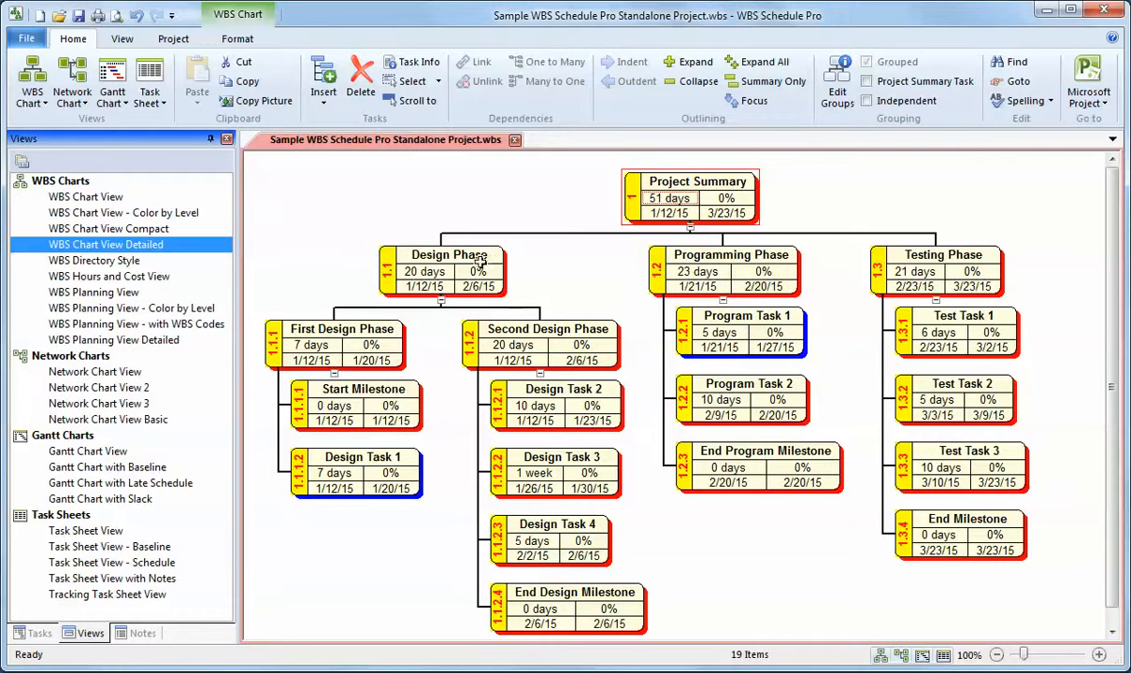
click(428, 243)
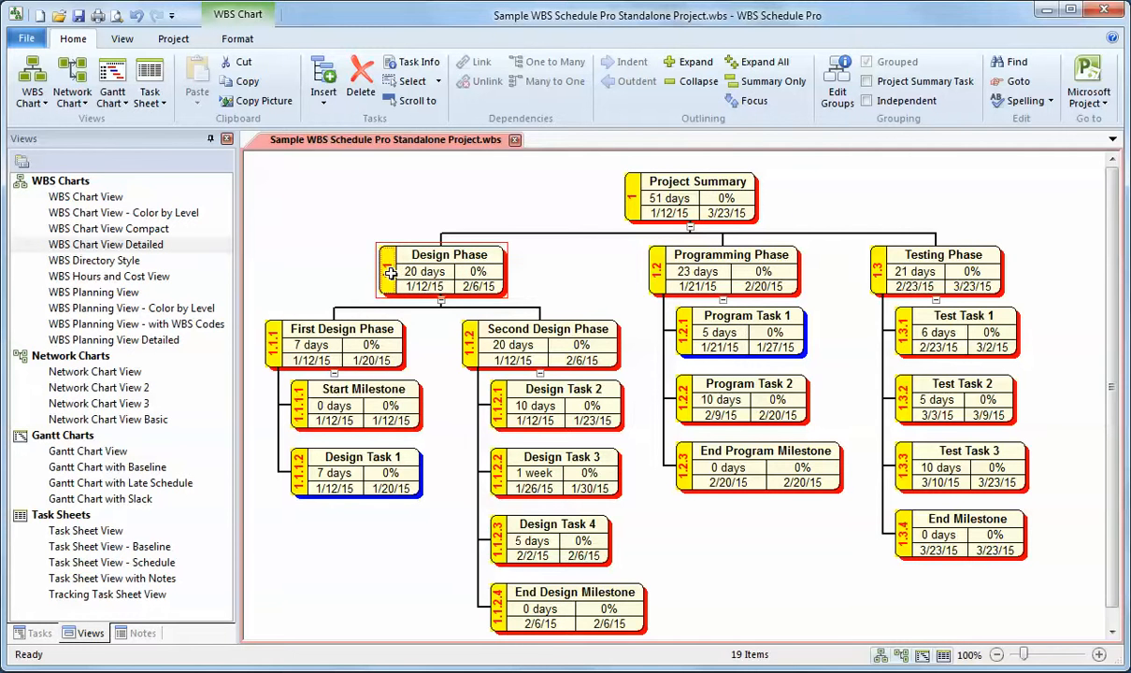
click(112, 277)
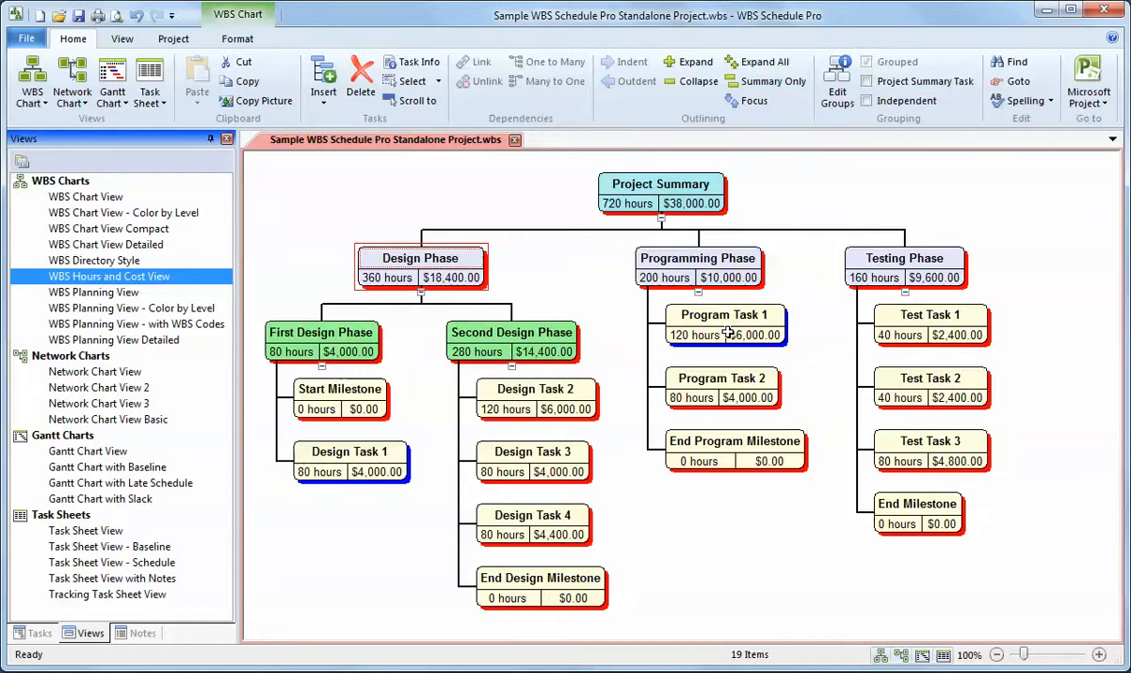
click(76, 199)
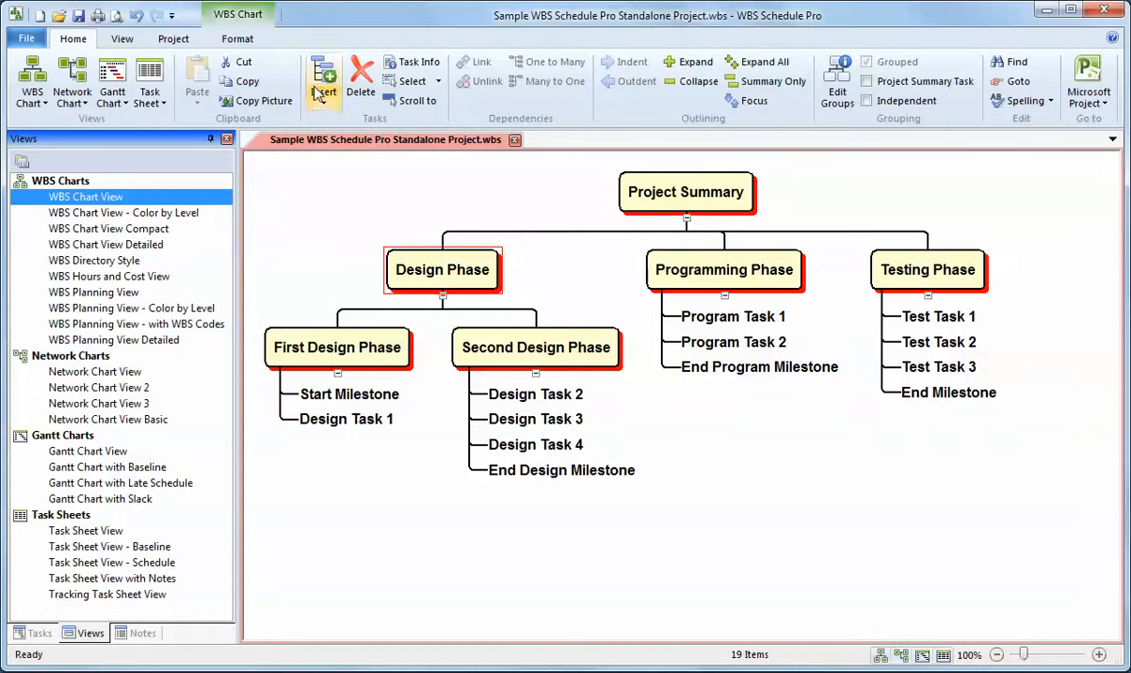
- Insert a column to the left of the Name cell in the summary task fields layout
click(230, 39)
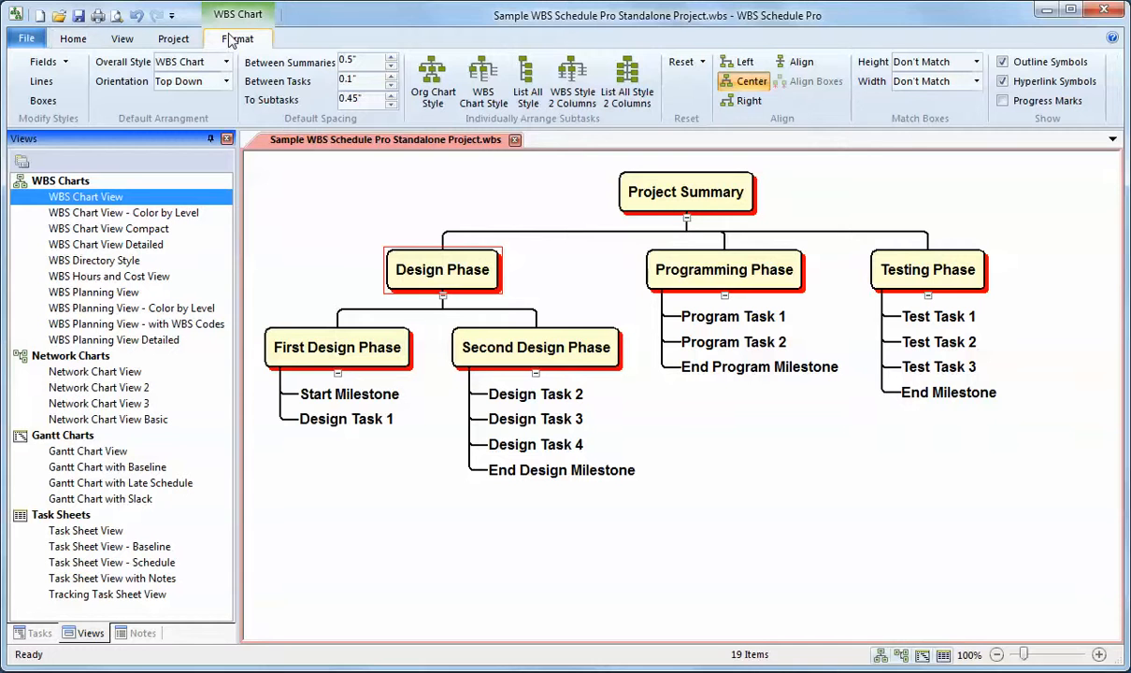
click(65, 62)
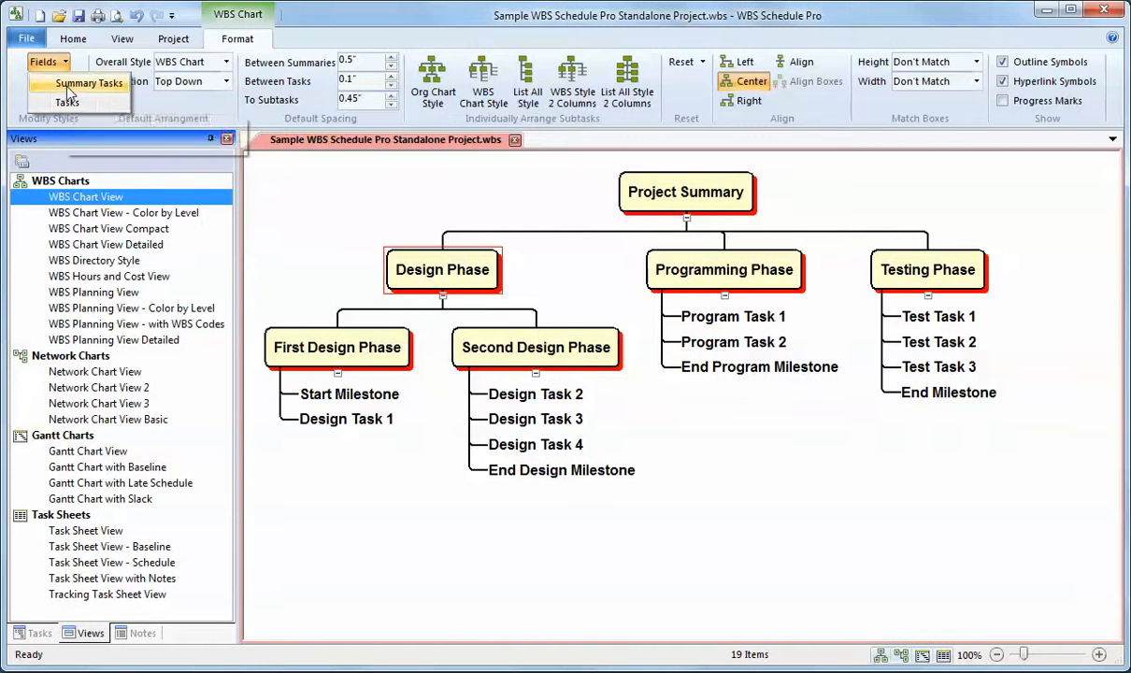
click(70, 86)
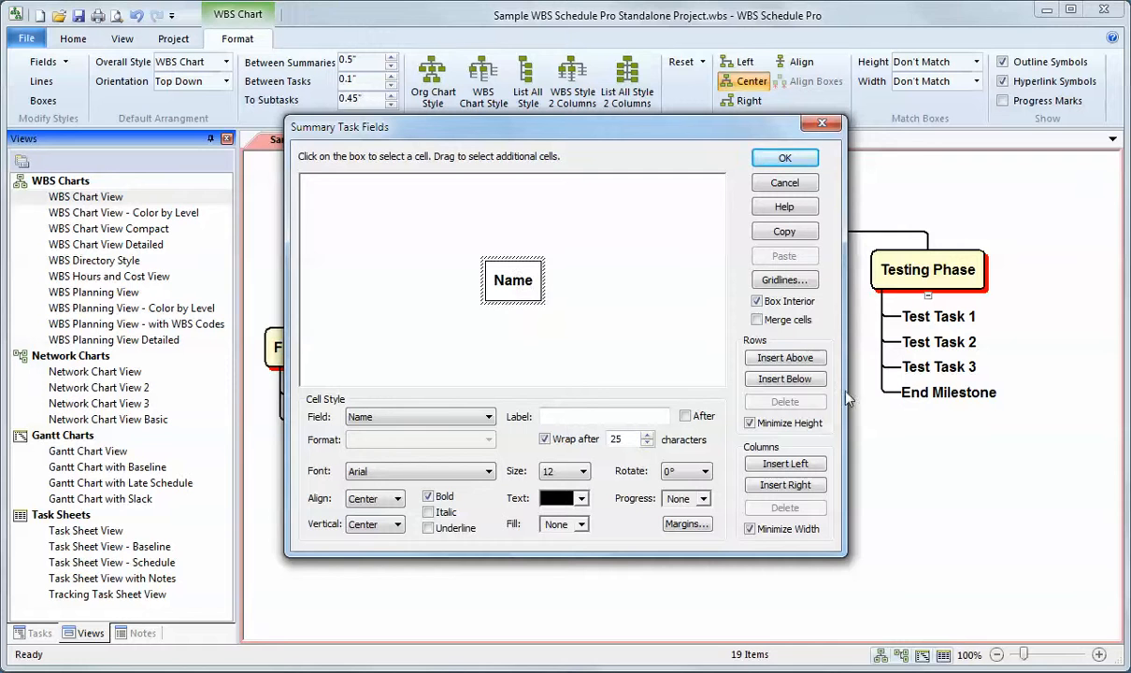
click(785, 465)
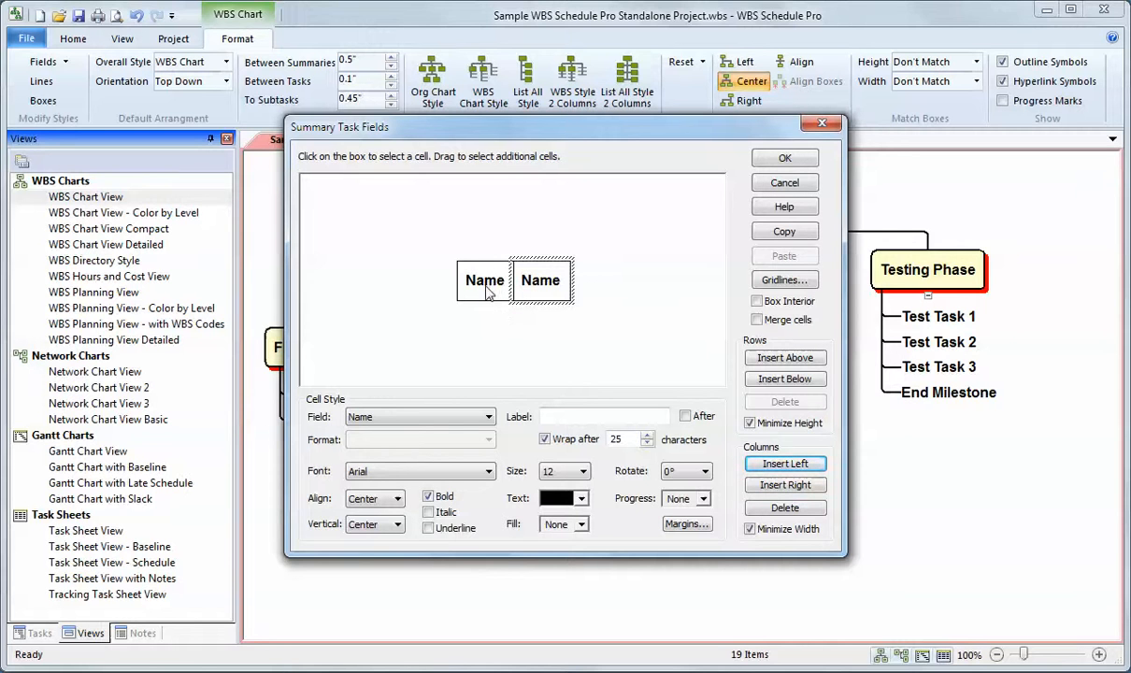
- Set the new left cell of the summary task boxes to the WBS field and apply the layout
click(487, 291)
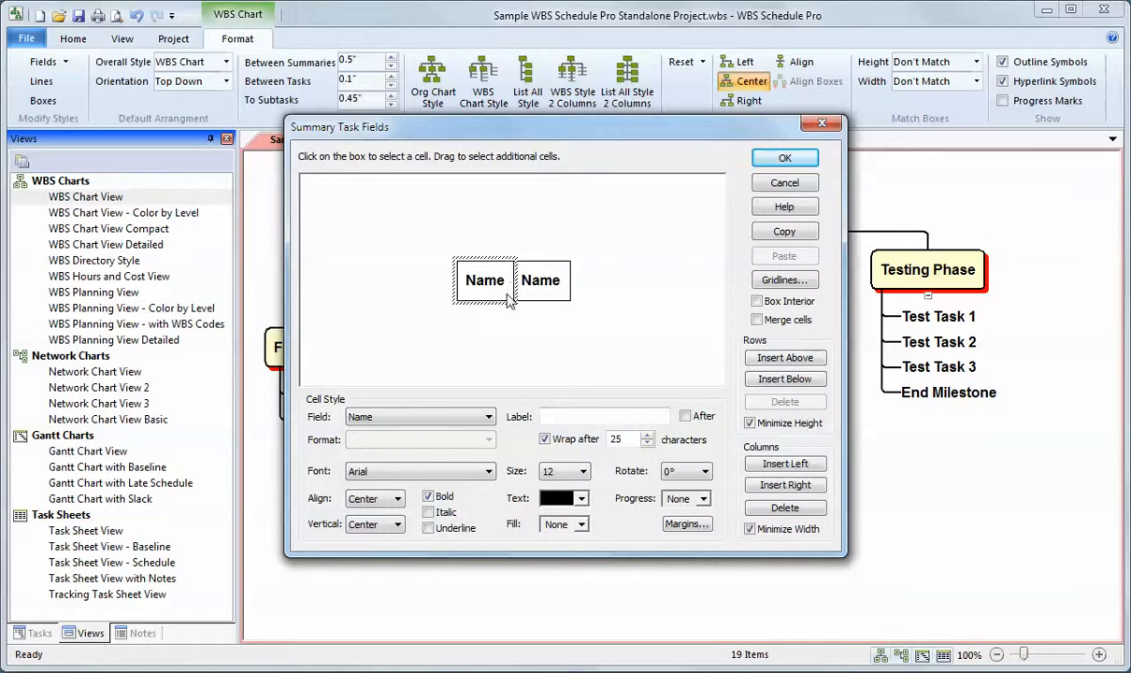
click(488, 418)
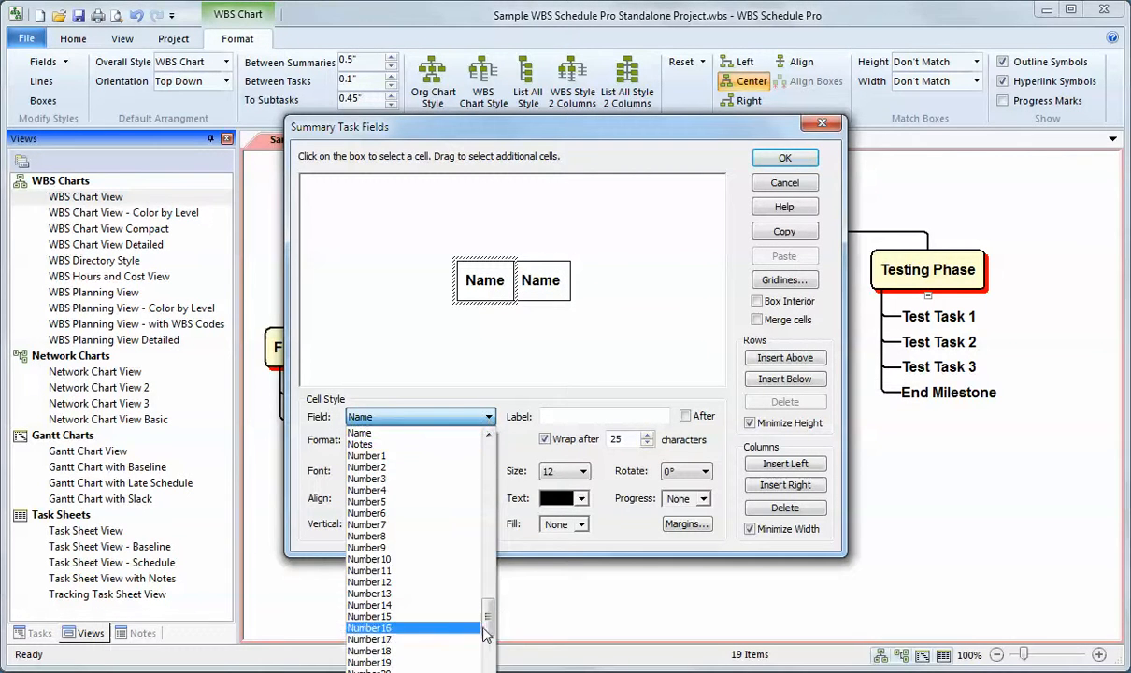
drag(487, 619, 486, 670)
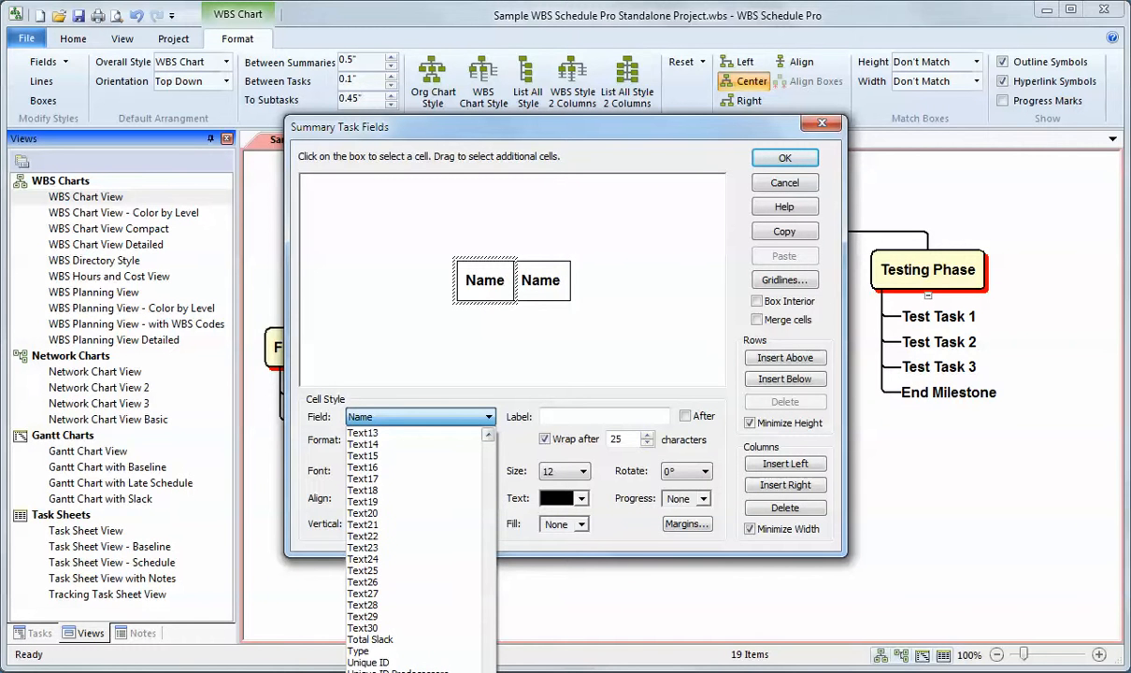
click(362, 671)
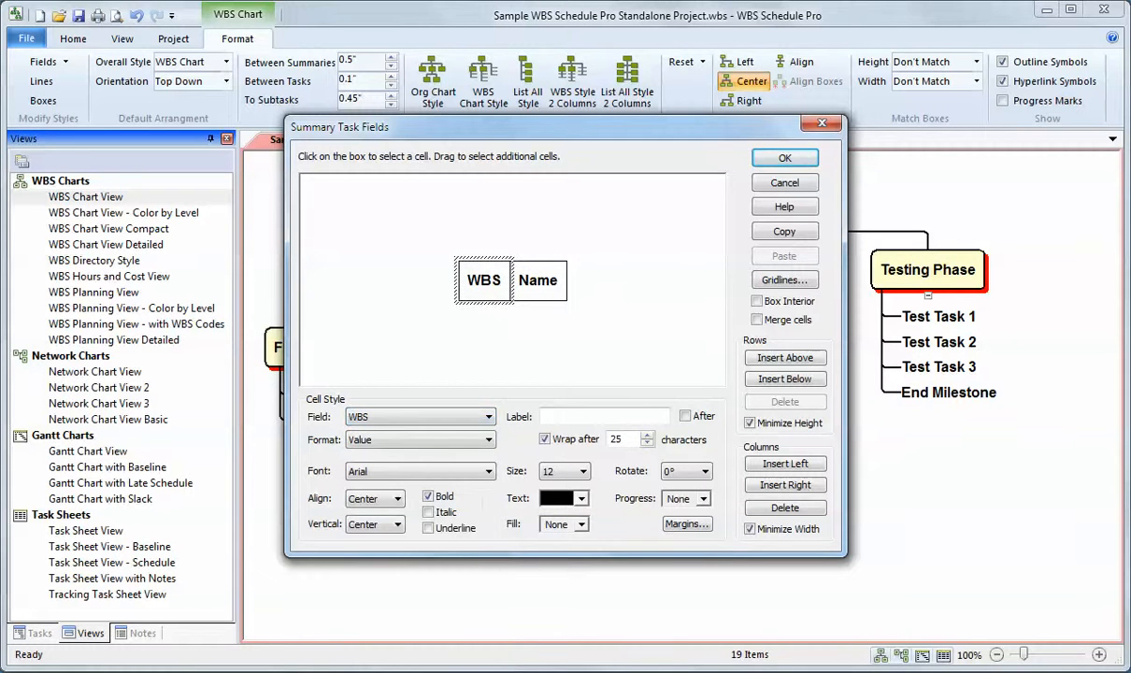
click(788, 159)
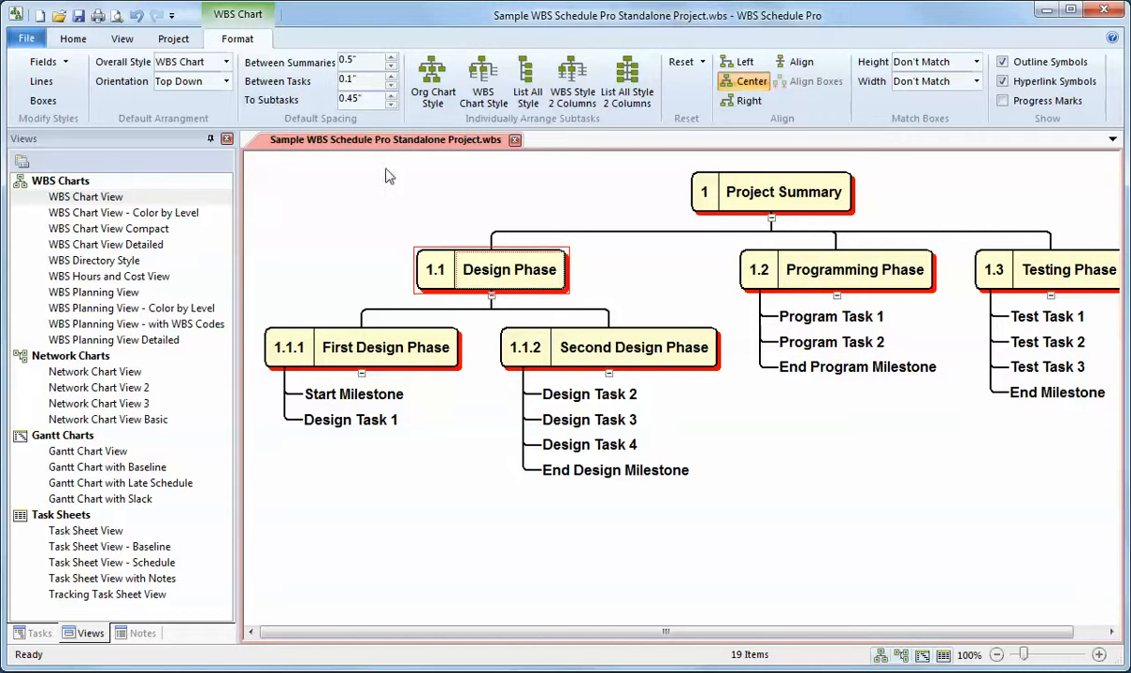
- Clear all gridlines of the Name cell in the summary task fields layout
click(67, 64)
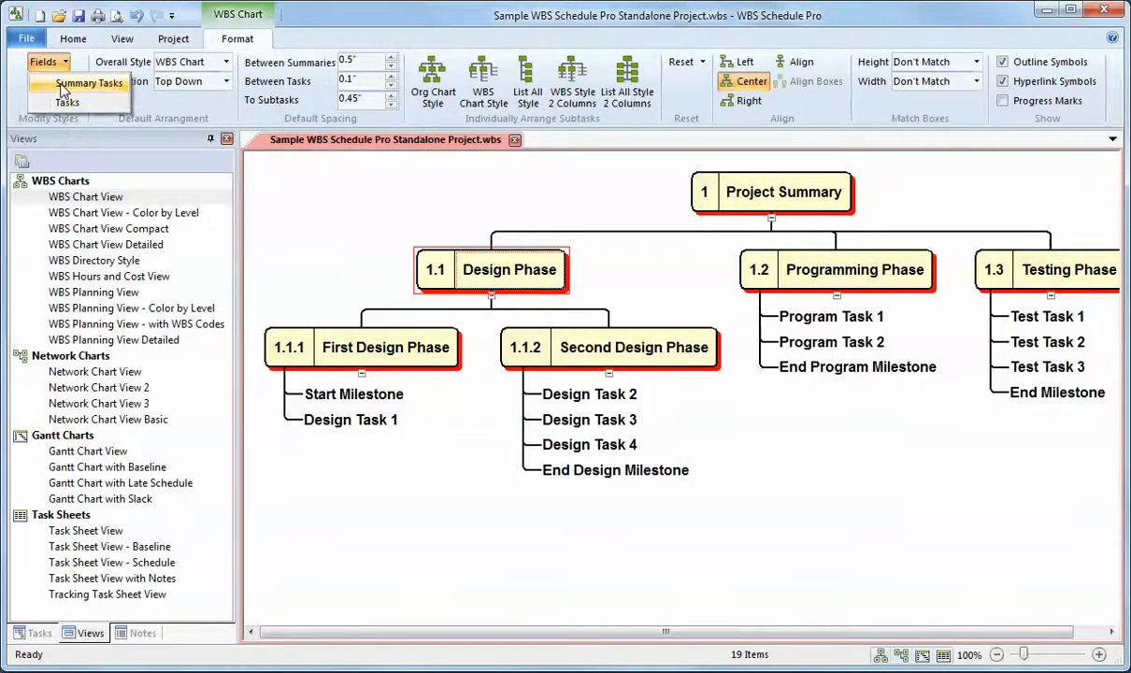
click(68, 84)
click(784, 280)
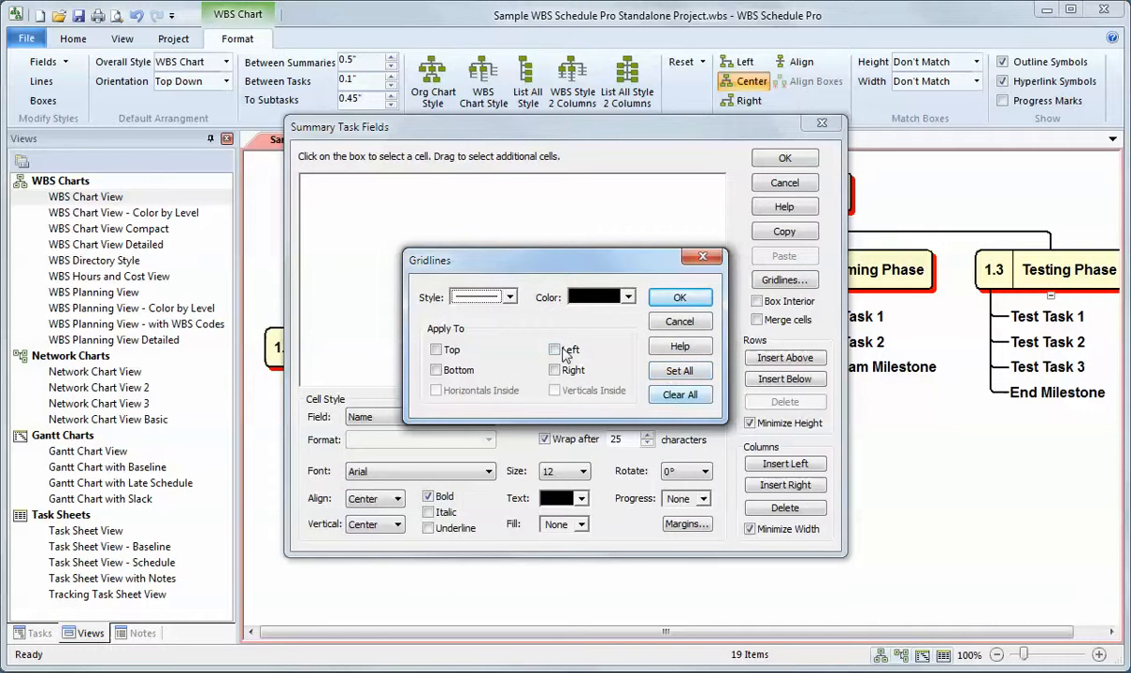
click(684, 396)
click(680, 325)
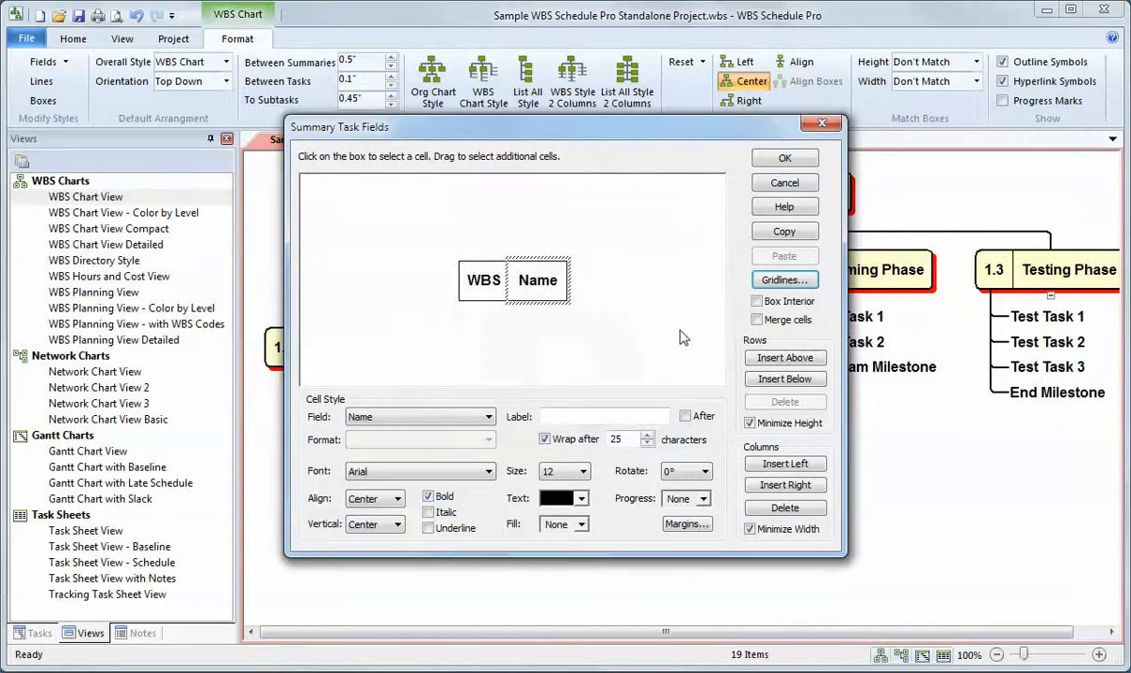
- Color the text of the WBS cell in the summary task boxes red
click(495, 289)
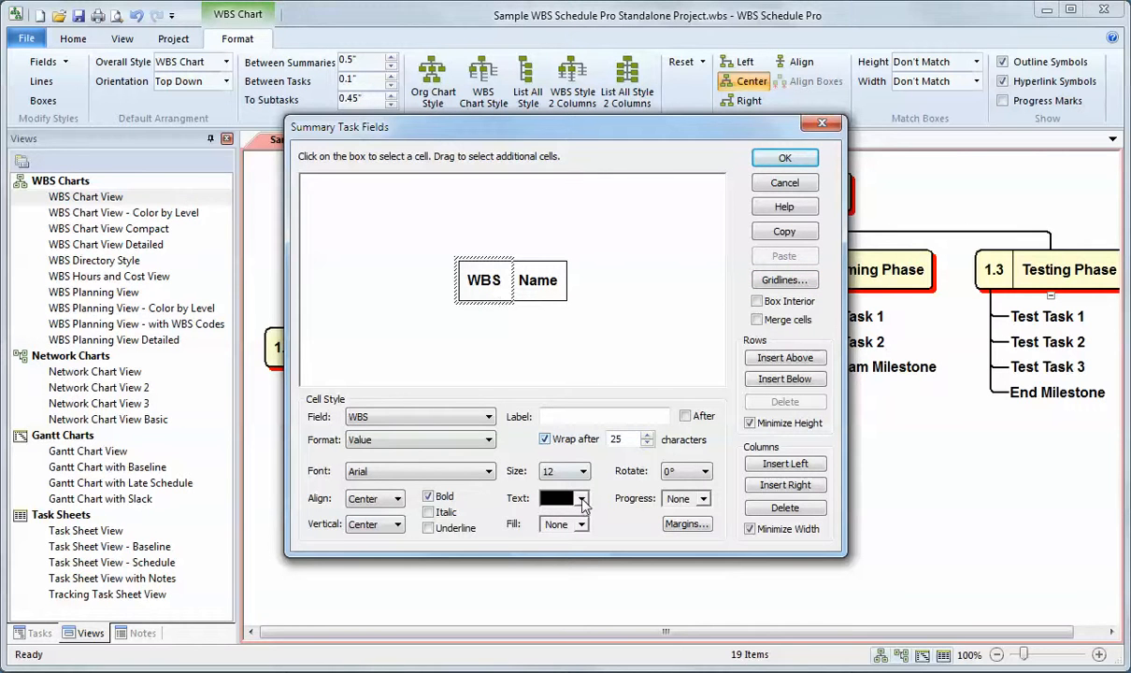
click(581, 500)
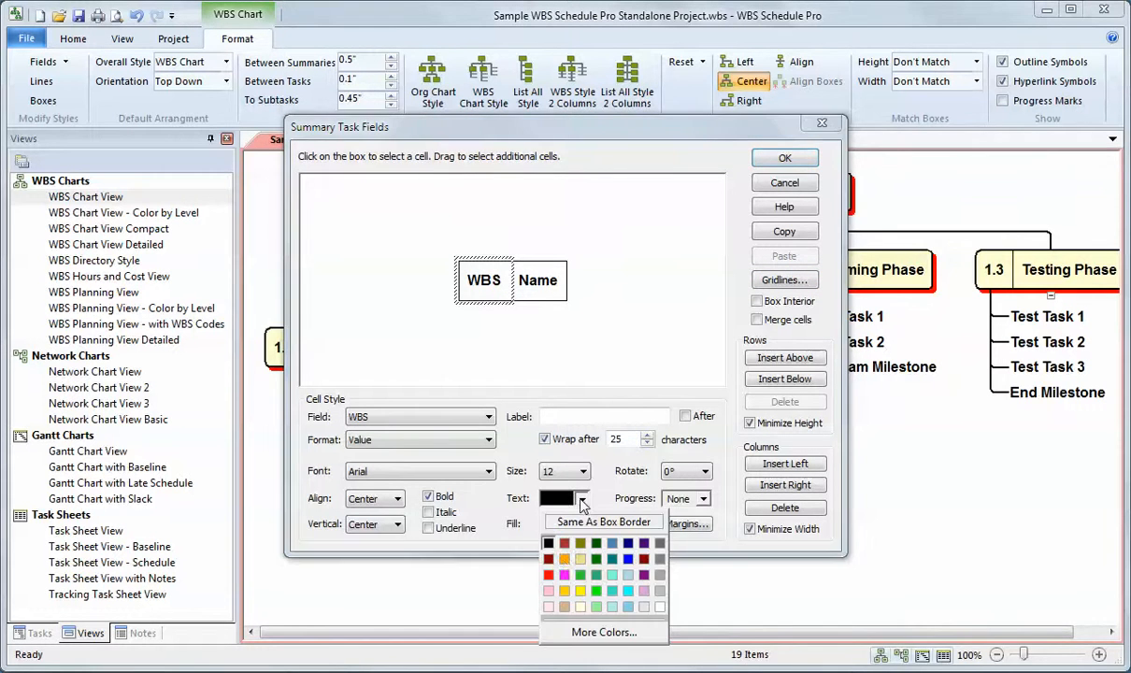
click(550, 575)
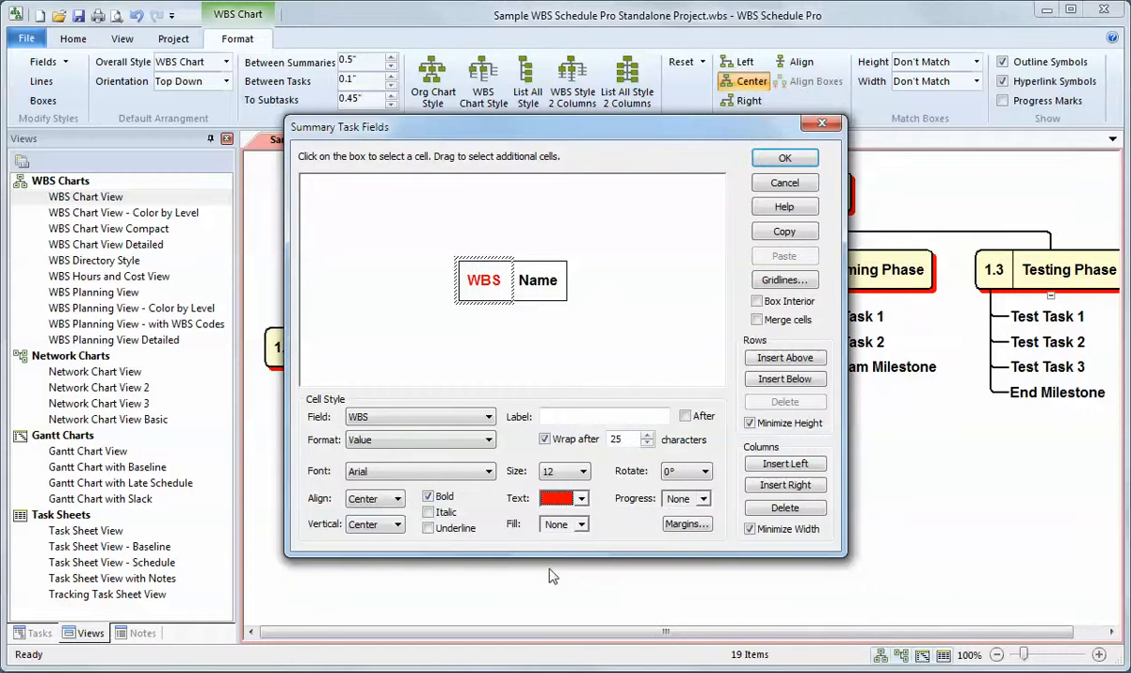
- Try a light green fill on the summary task WBS cell and reset the fill to None
click(581, 526)
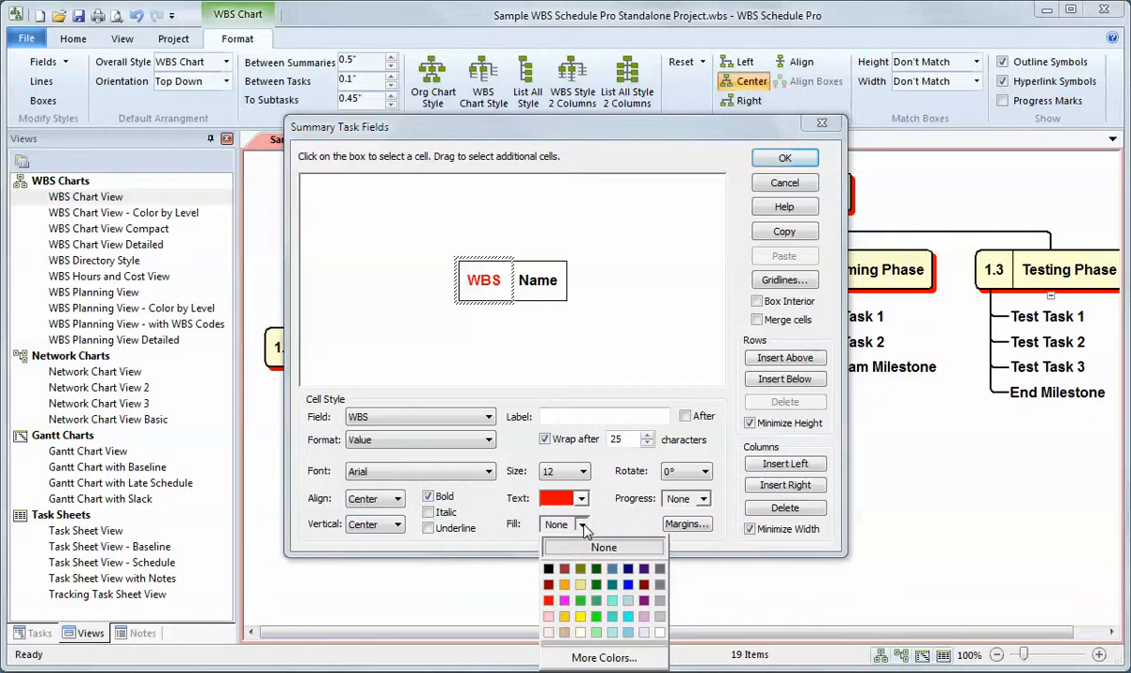
click(596, 632)
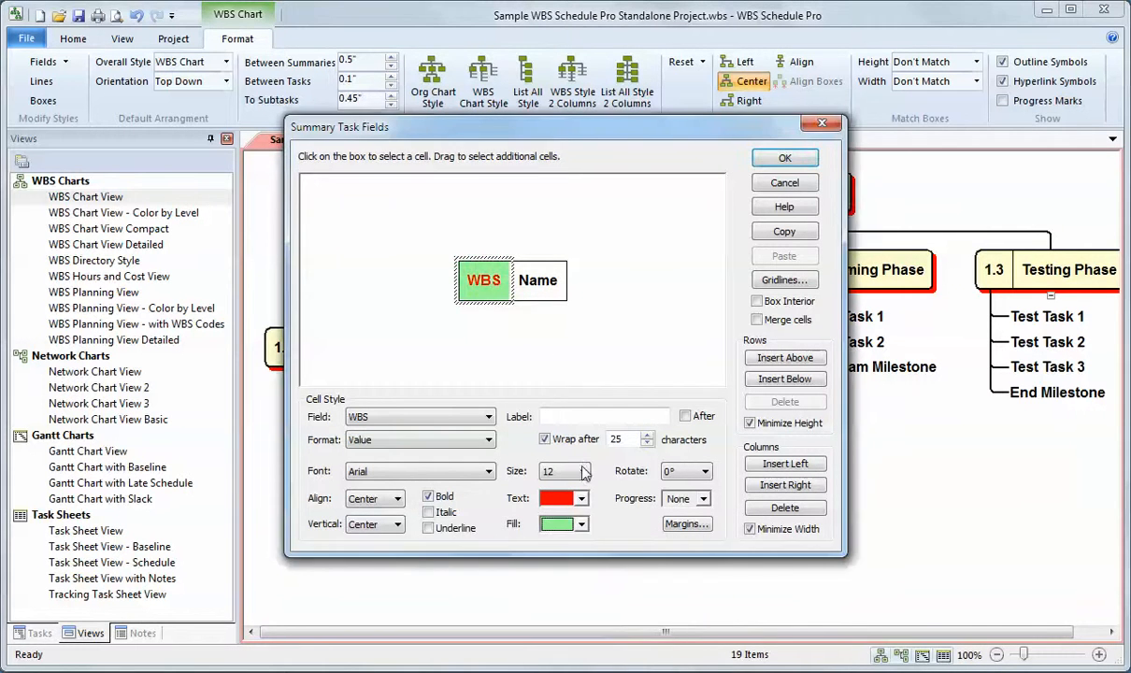
click(559, 524)
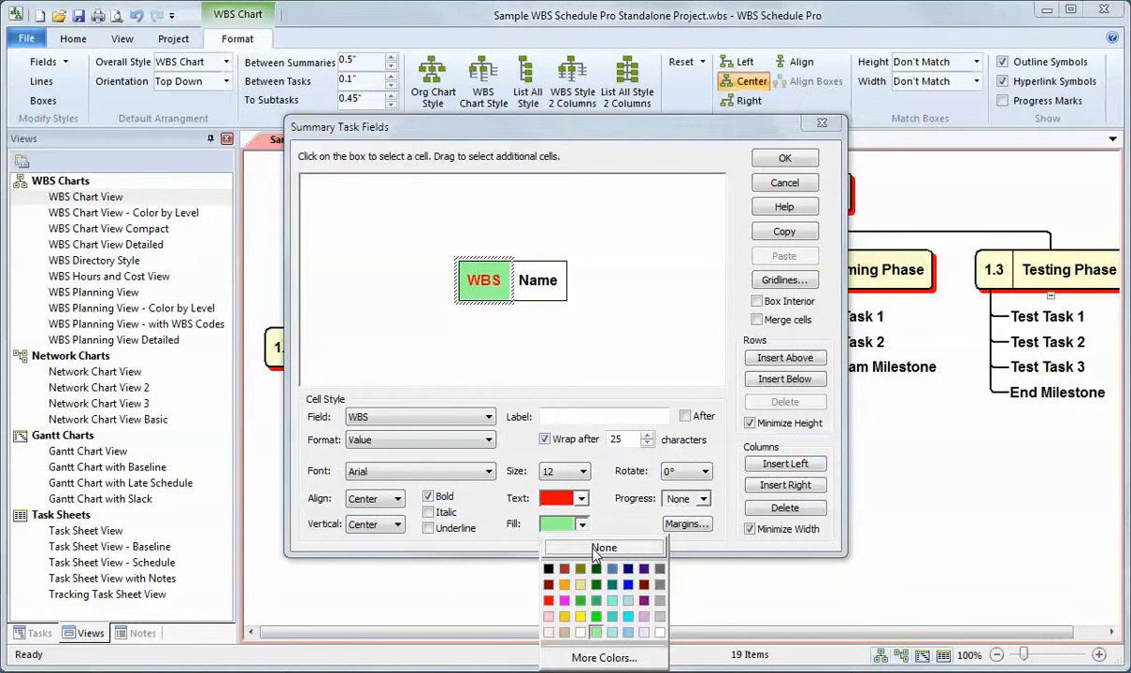
click(601, 549)
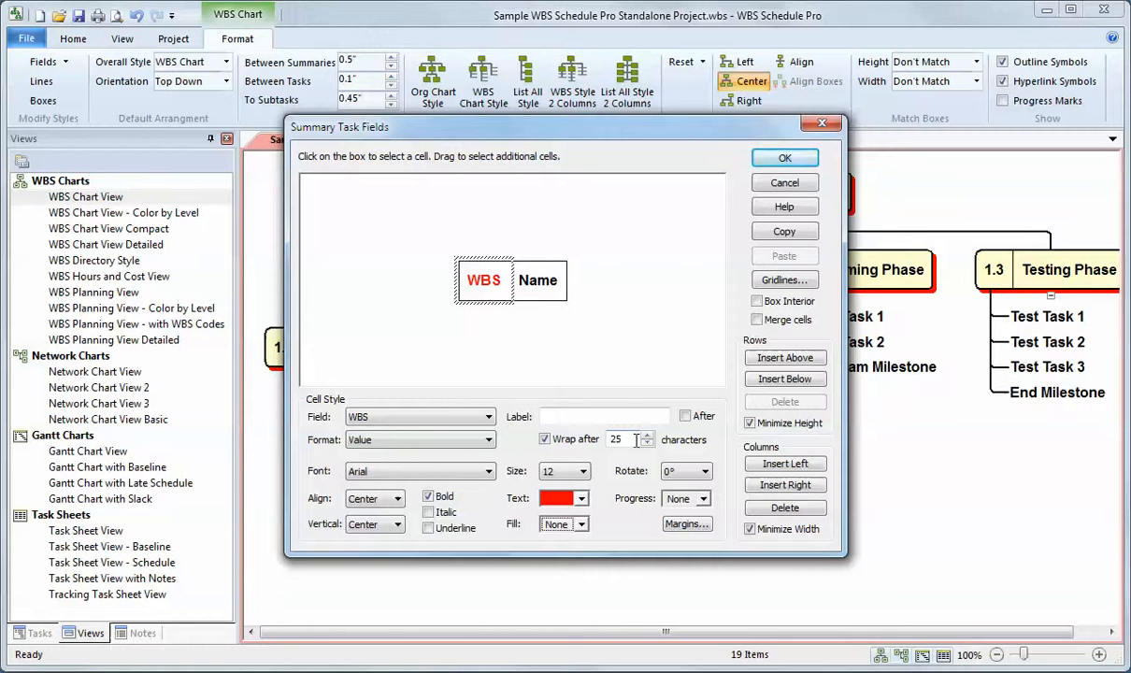
- Accept the summary task field changes and insert a column to the left of Name in the regular task fields layout
click(783, 160)
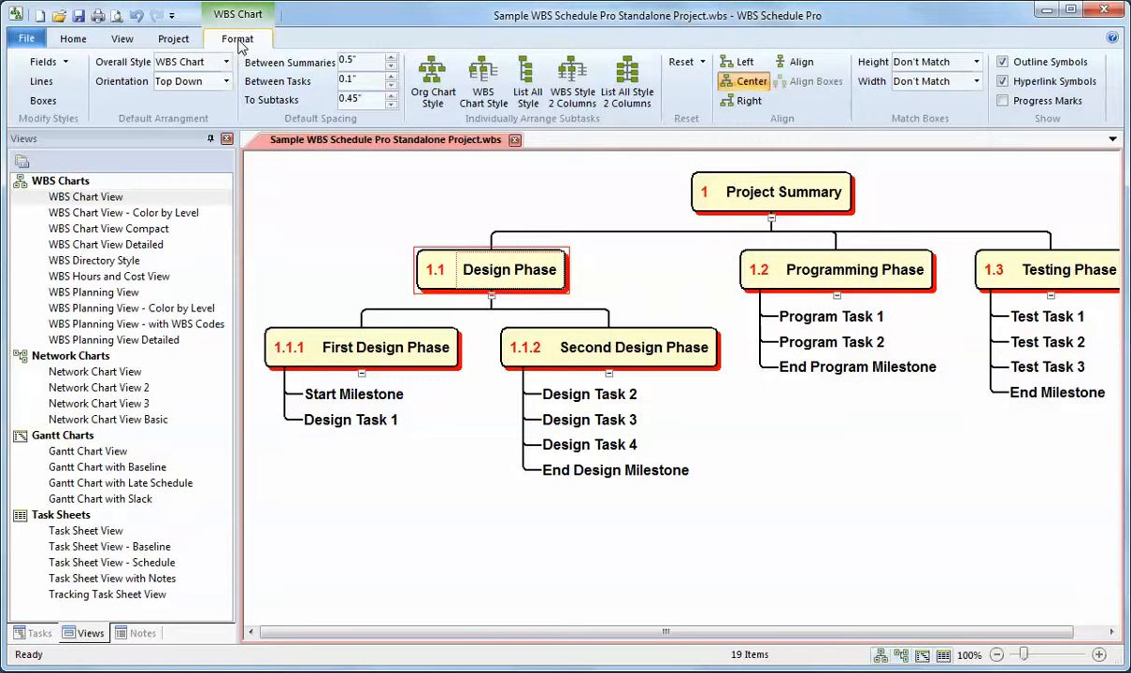
click(61, 64)
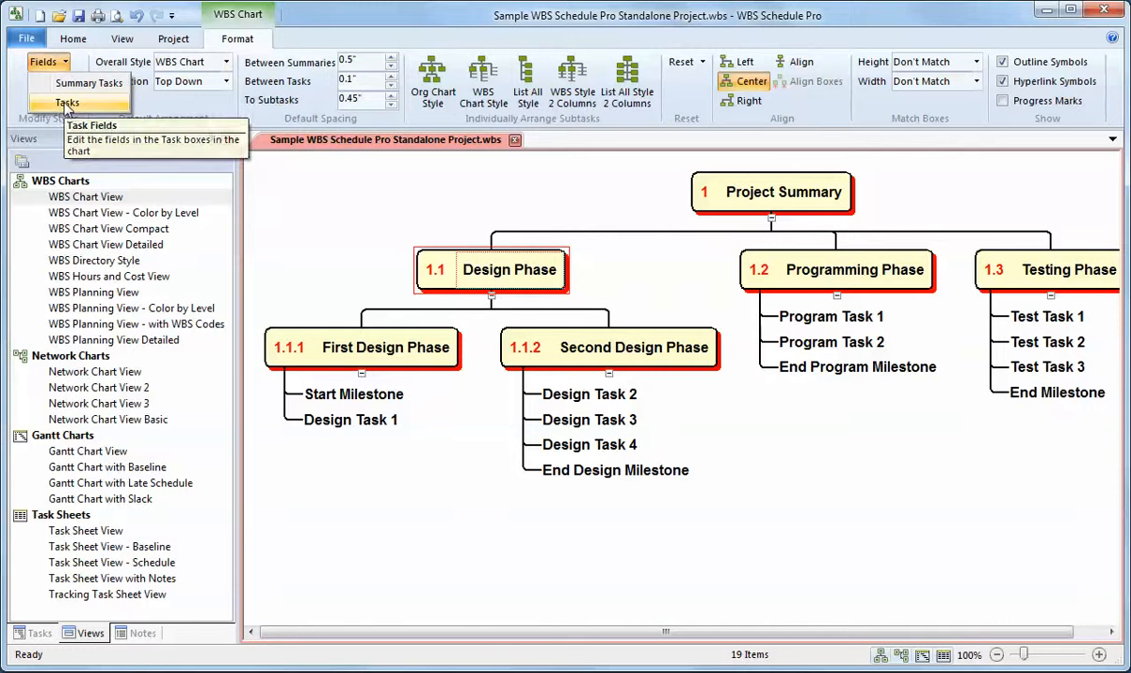
click(66, 103)
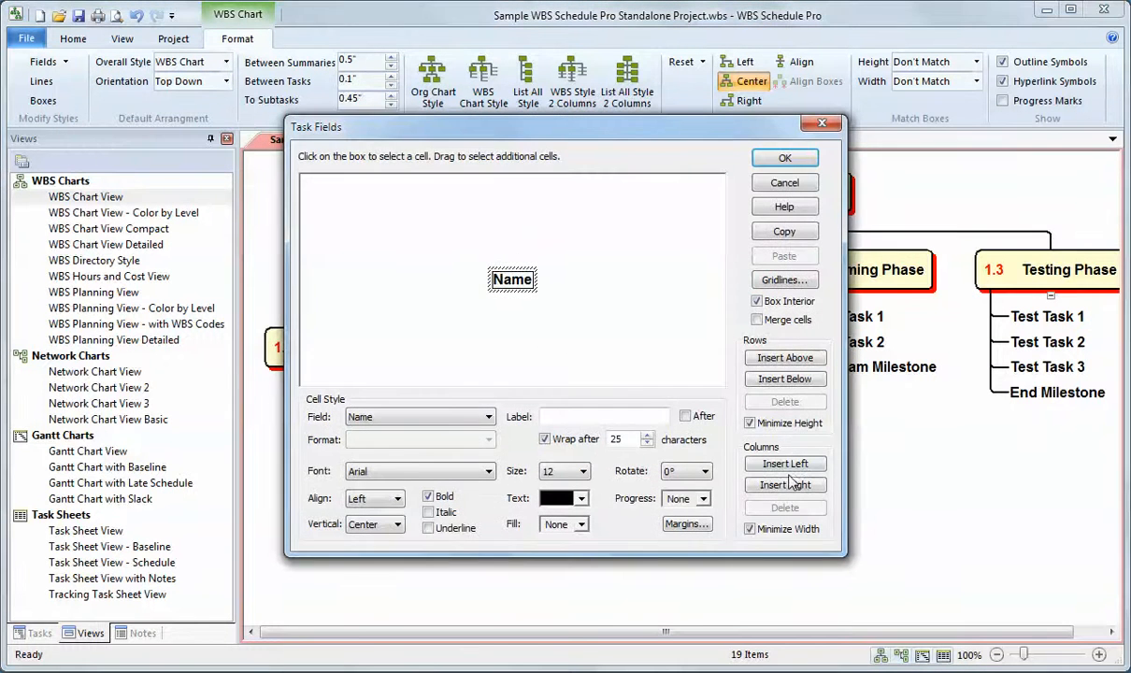
click(785, 464)
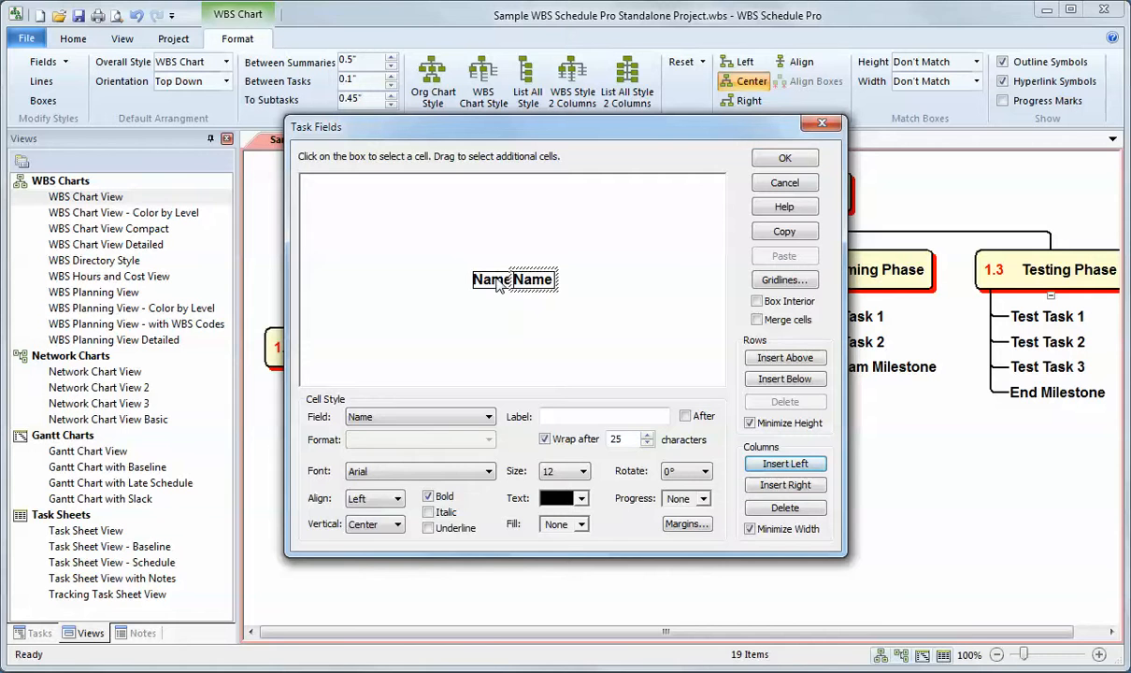
- Set the new left cell of the regular task fields layout to the WBS field
click(464, 417)
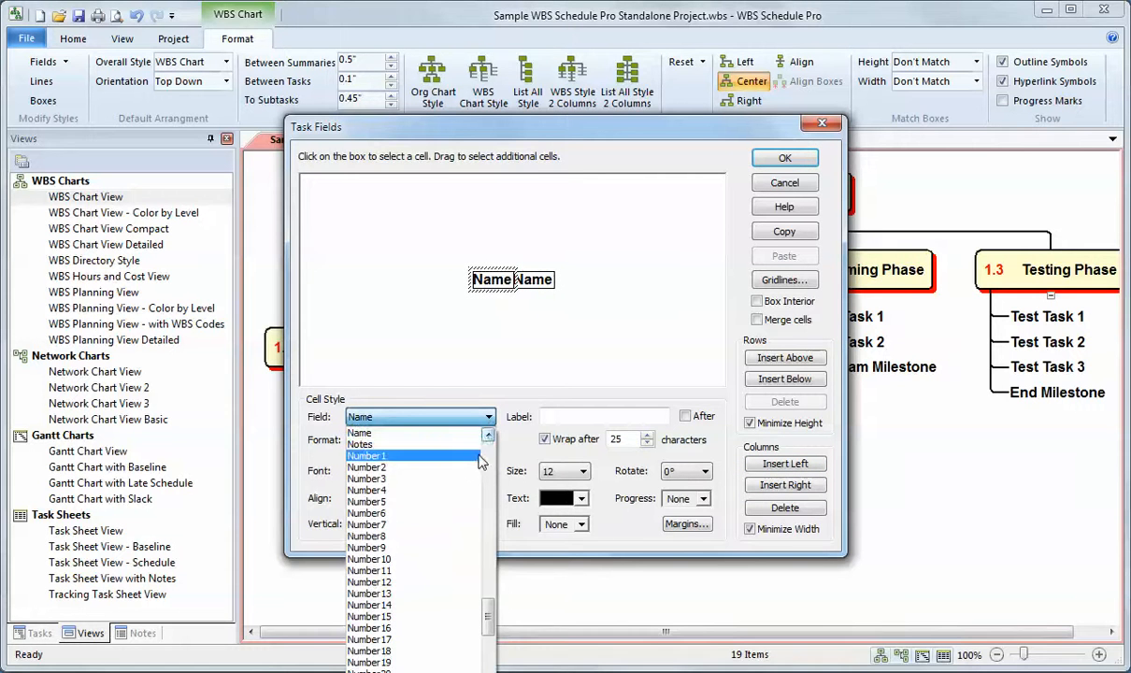
drag(487, 625, 488, 671)
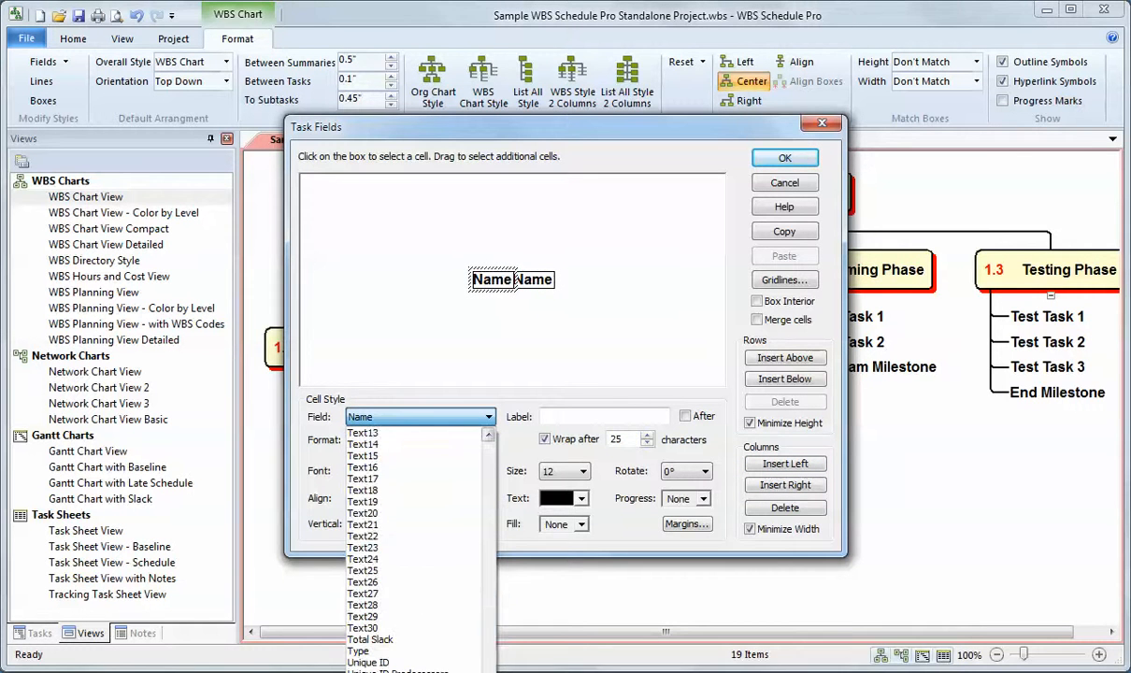
click(370, 671)
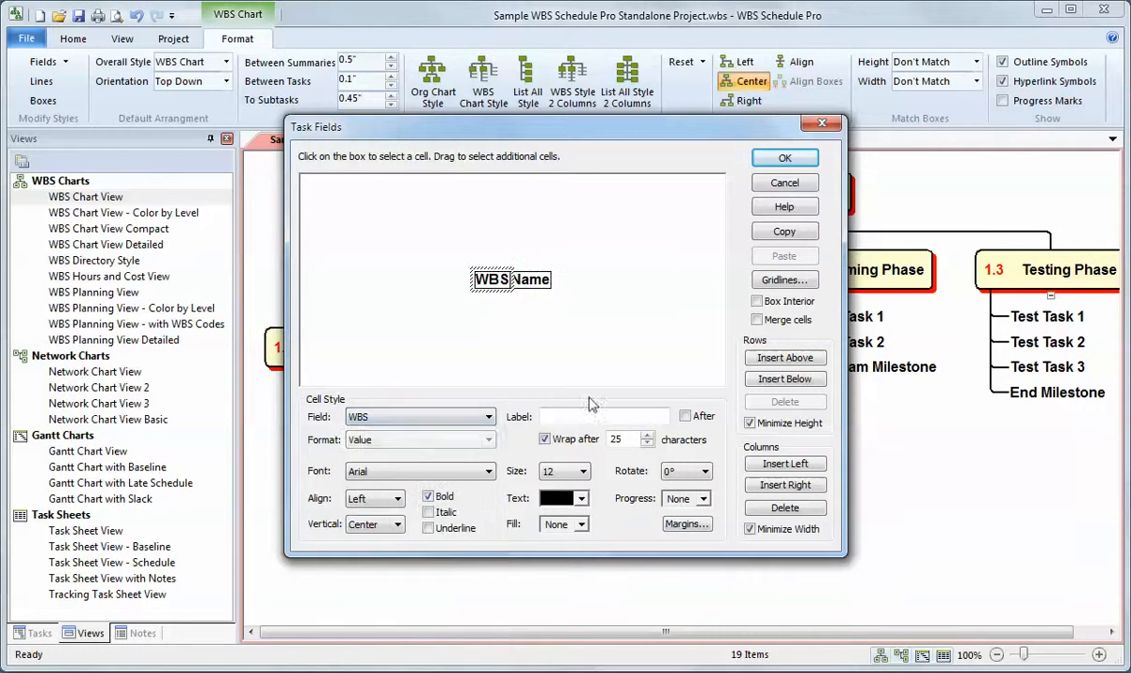
- Clear the gridlines of the task WBS cell, color its text red, and apply the task field changes
click(778, 282)
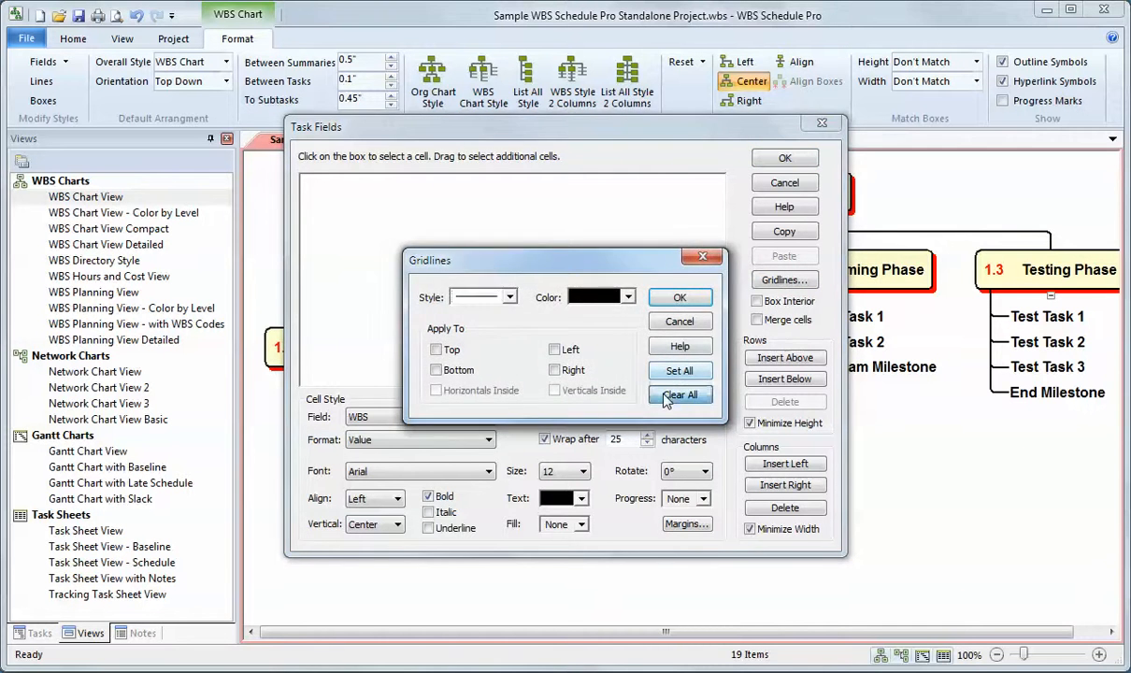
click(677, 394)
click(559, 498)
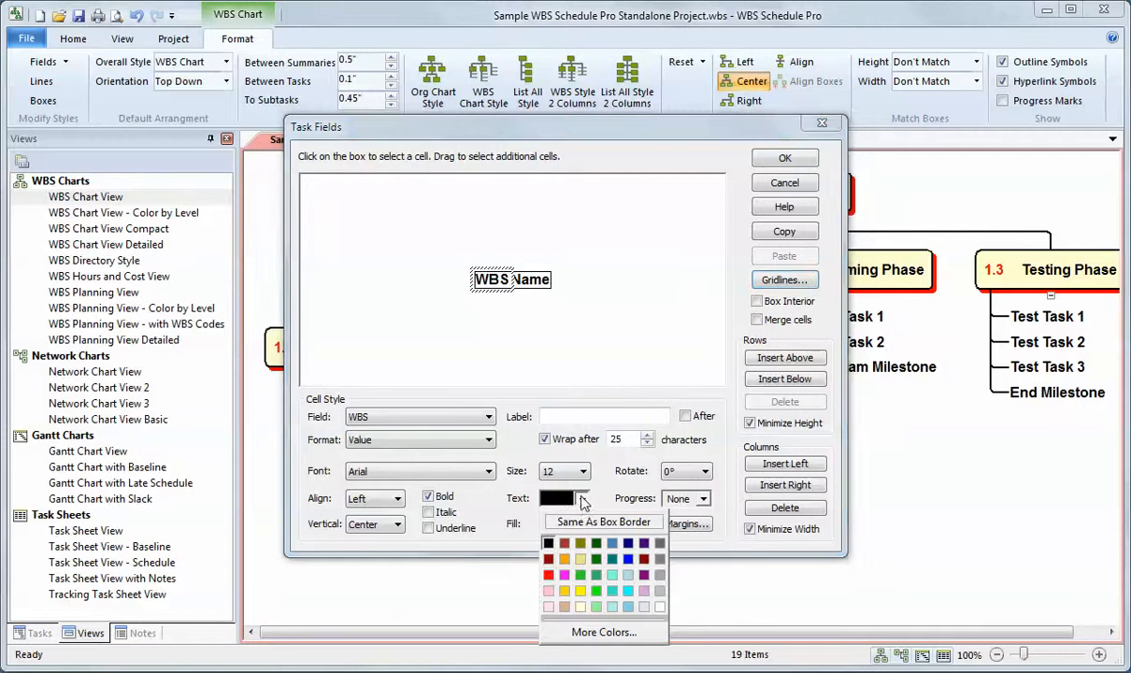
click(548, 575)
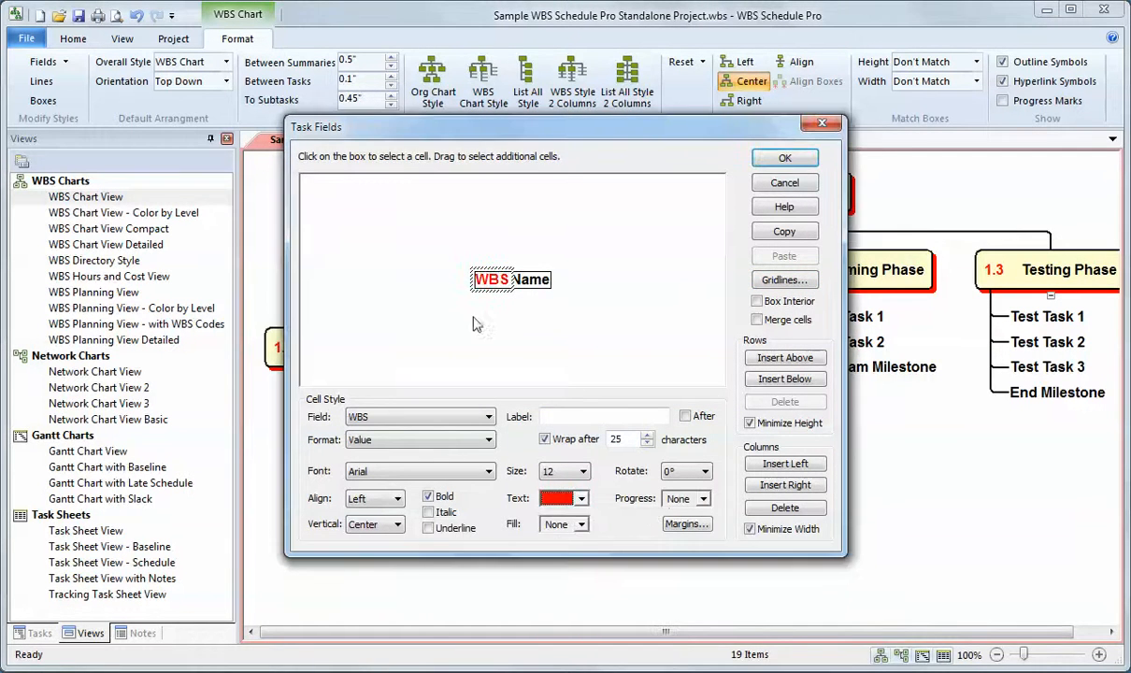
click(774, 159)
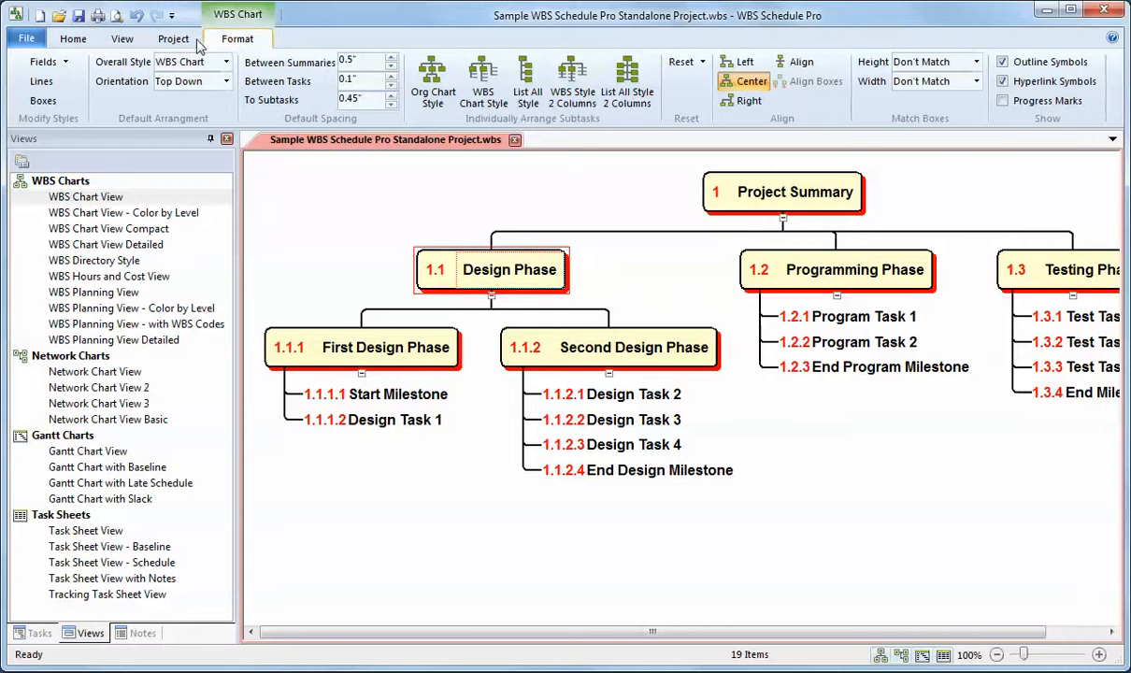
- Insert a row above the WBS and Name cells in the summary task fields layout
click(63, 62)
click(77, 85)
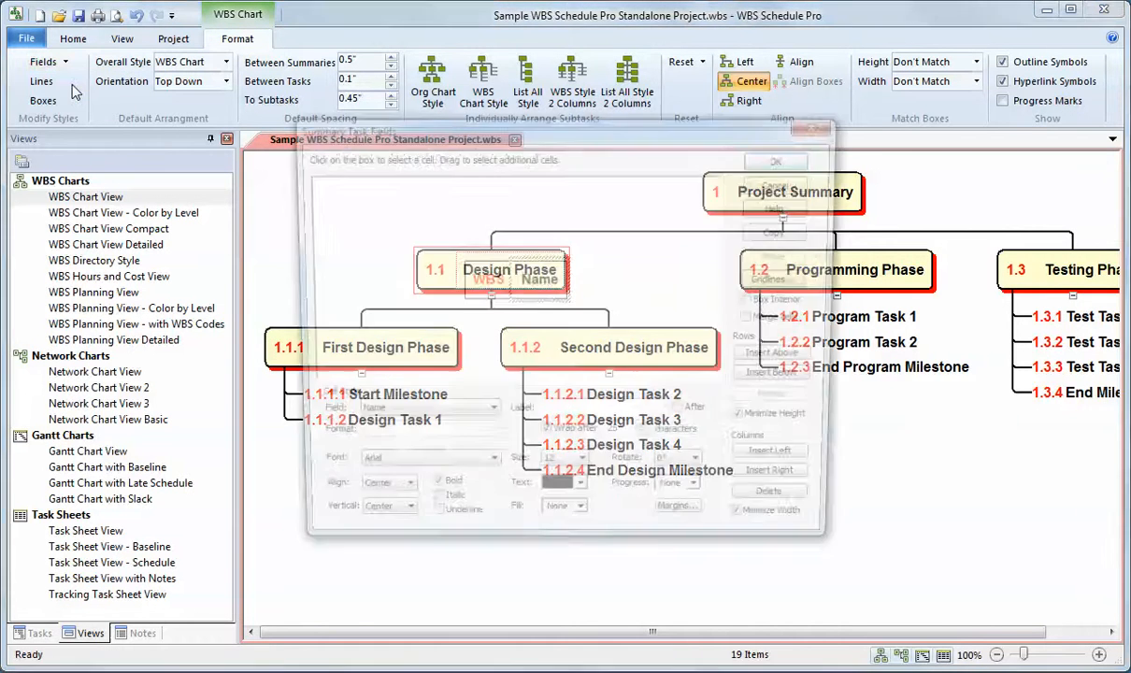
click(479, 283)
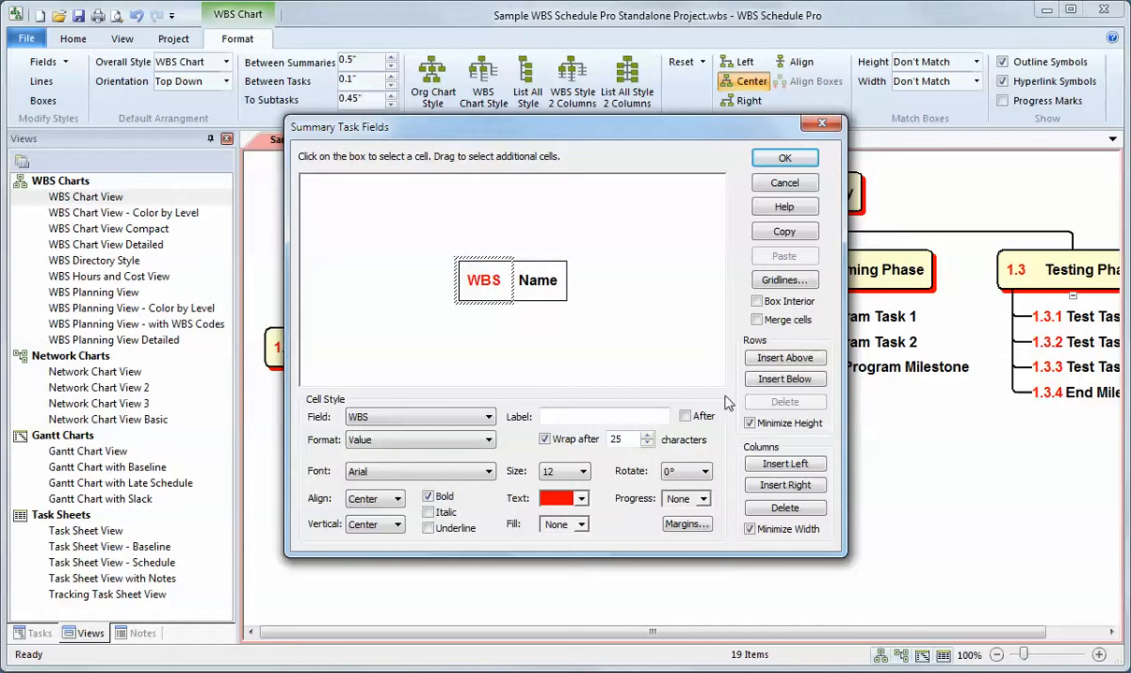
click(783, 360)
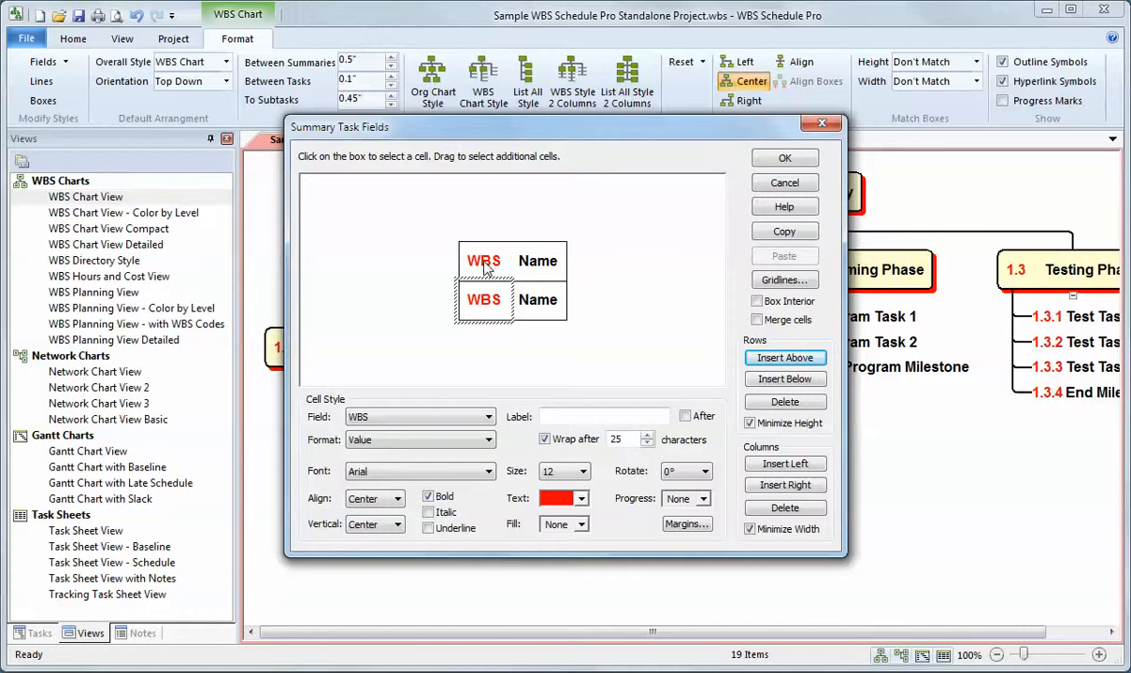
- Merge the two upper-row cells of the summary task layout and left-align the merged WBS cell
drag(485, 266, 540, 270)
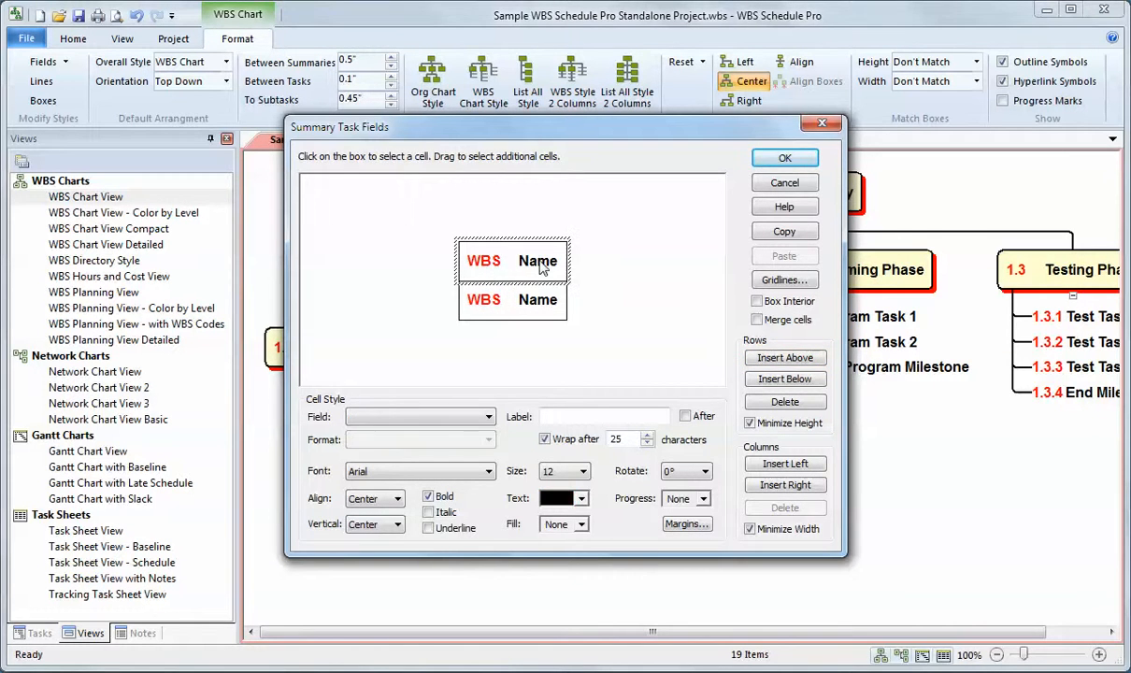
click(758, 320)
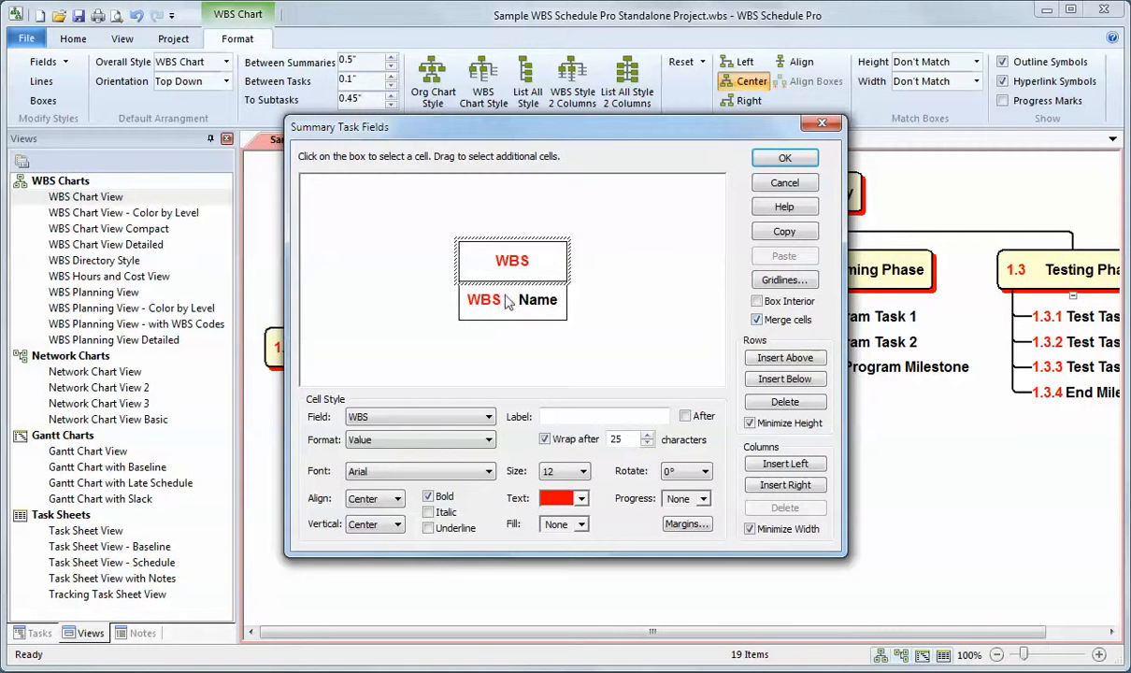
click(381, 499)
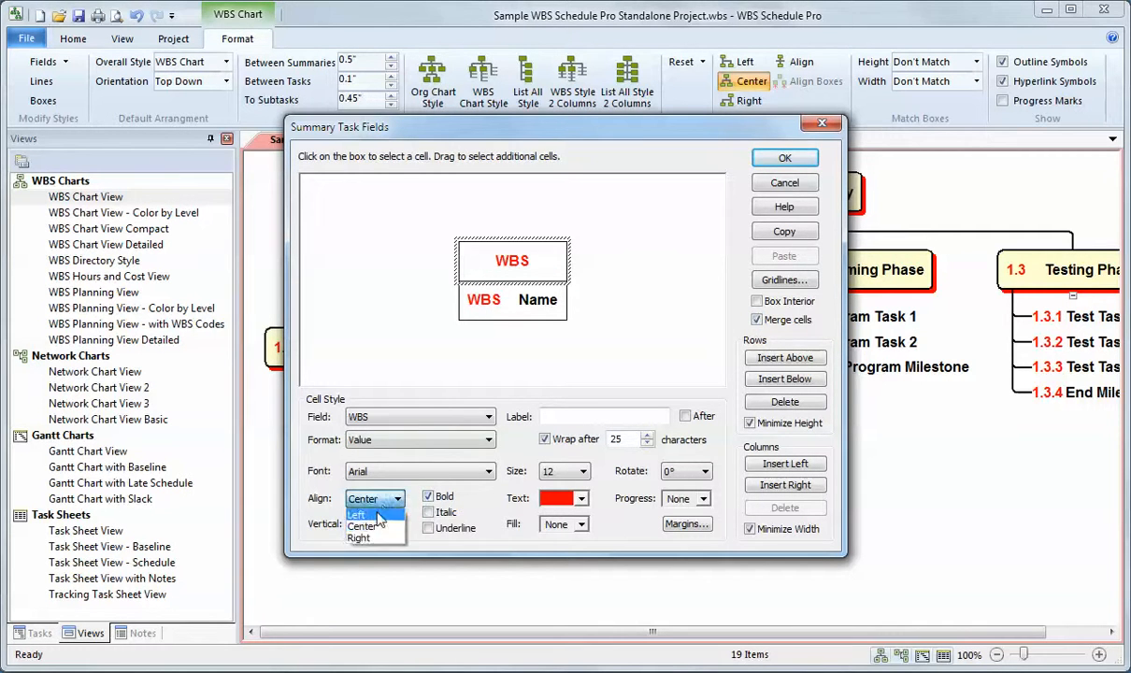
click(357, 514)
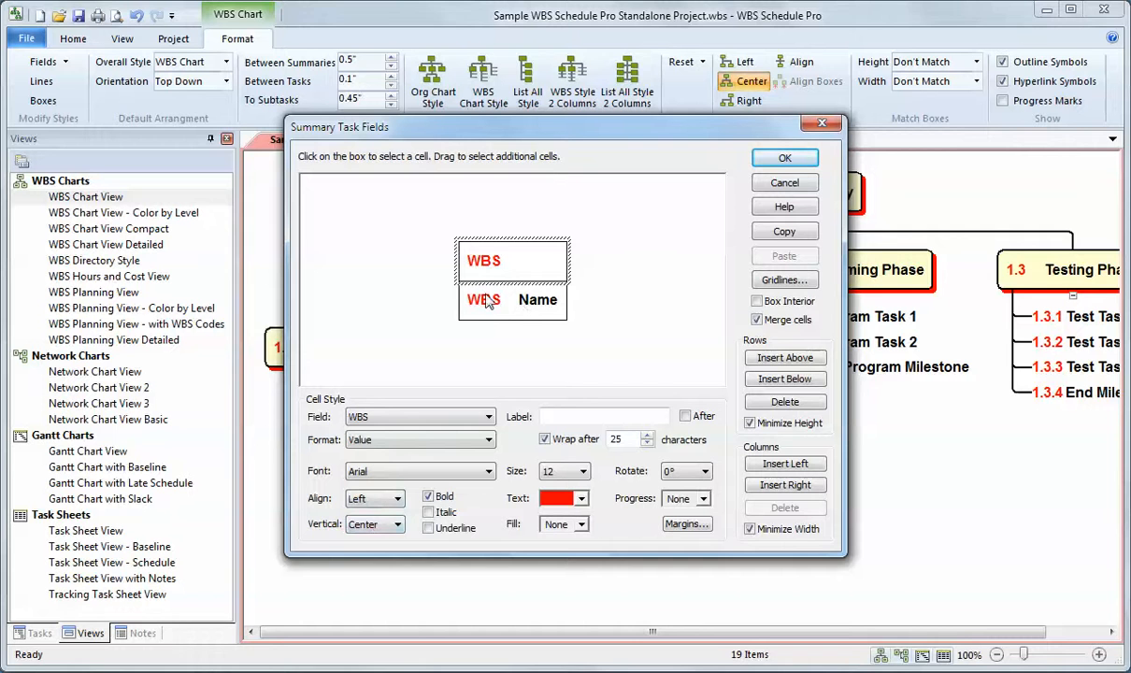
- Change the field of the lower-row WBS cell in the summary task layout to Name
click(484, 299)
click(476, 417)
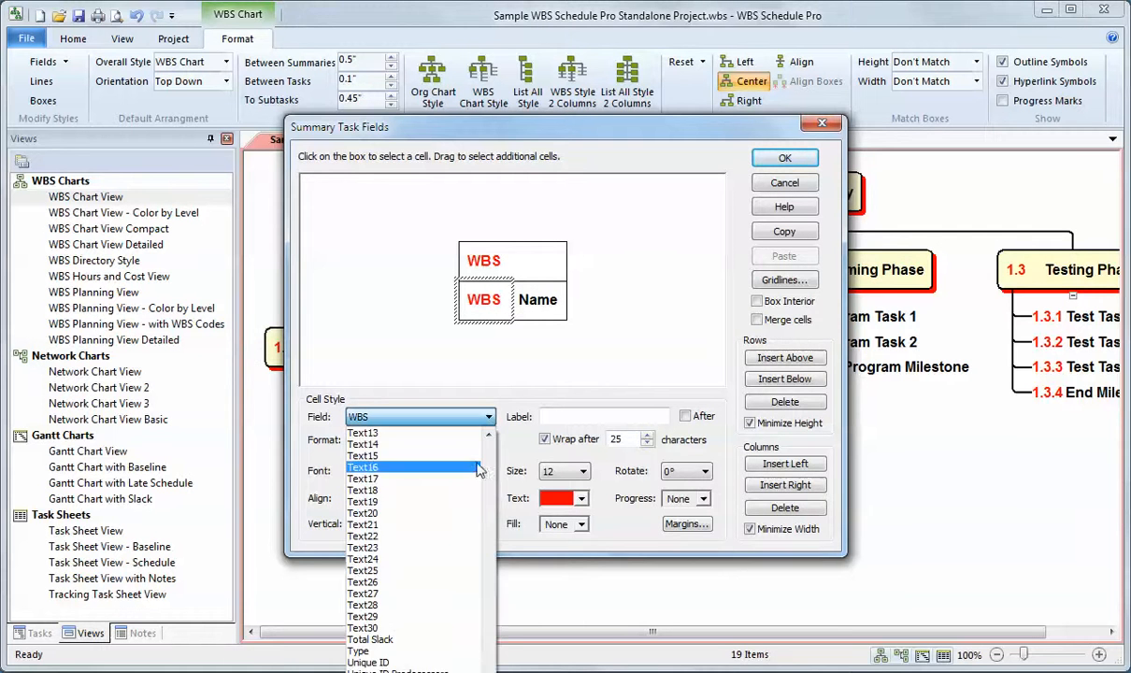
key(n)
click(373, 434)
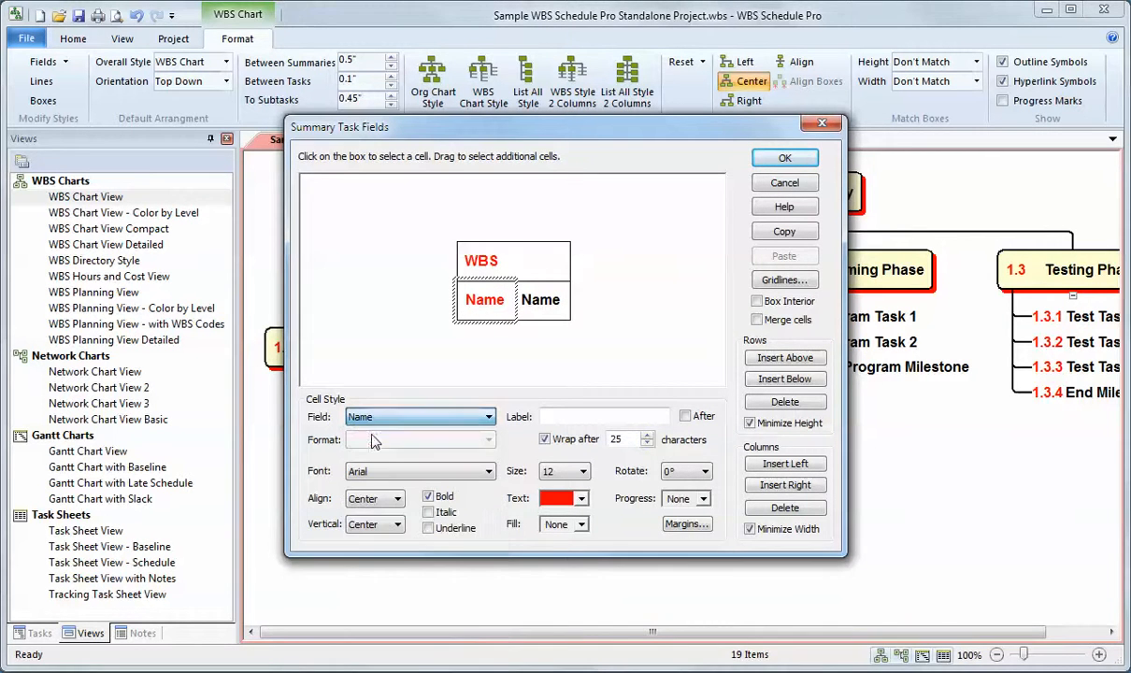
- Merge the two lower-row Name cells of the summary task layout and color the merged cell's text black
click(496, 318)
drag(487, 309, 533, 308)
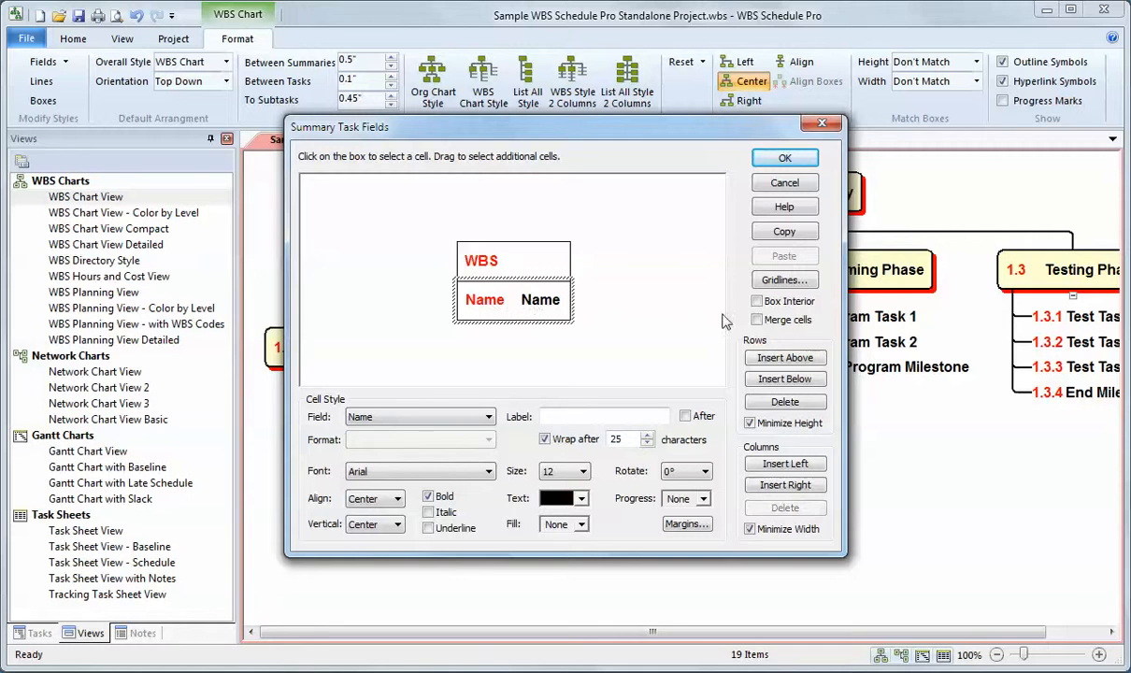
click(765, 323)
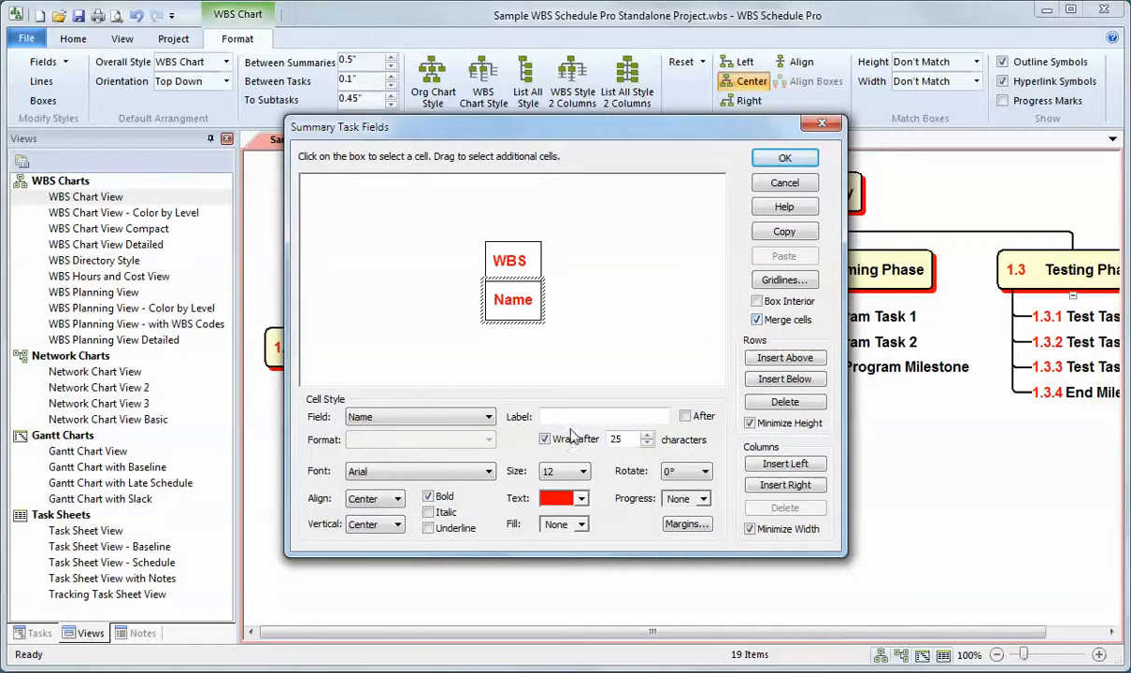
click(581, 502)
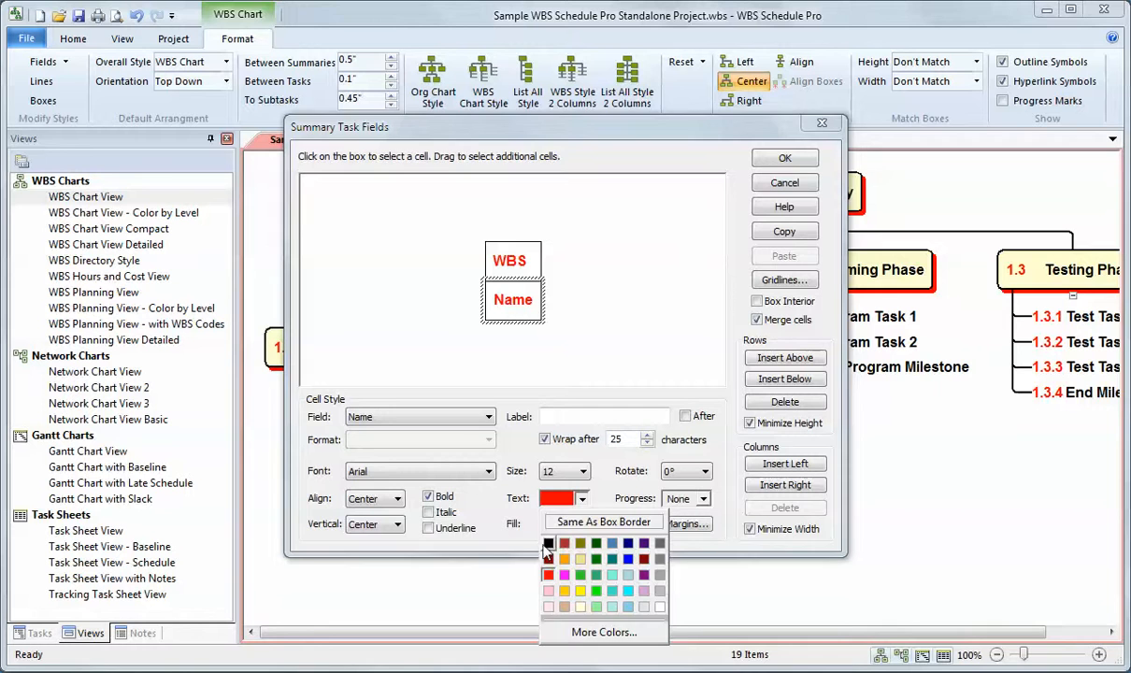
click(516, 513)
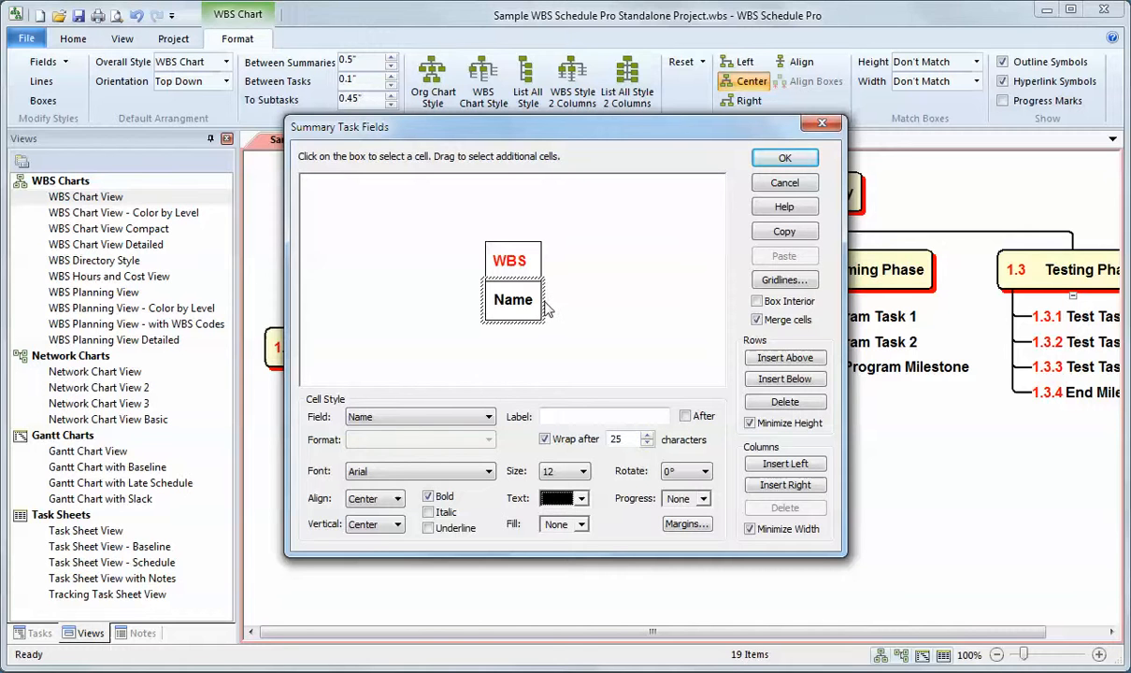
- Make the Name cell the box interior so WBS sits outside the box, and apply the summary task field changes
click(757, 302)
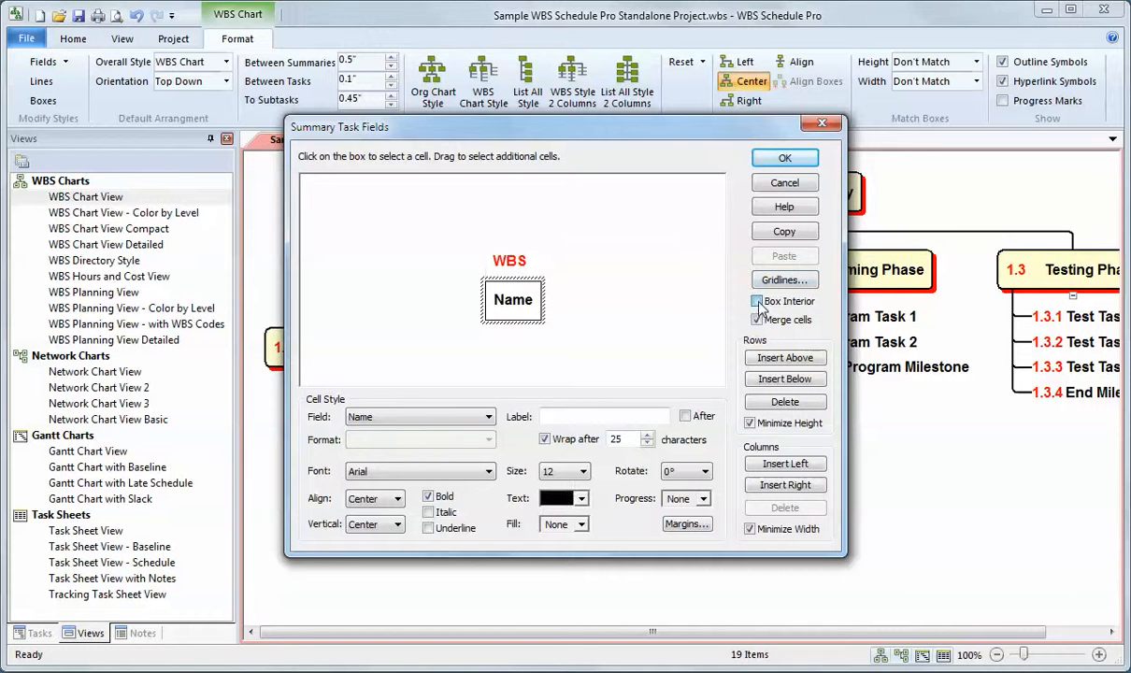
click(517, 267)
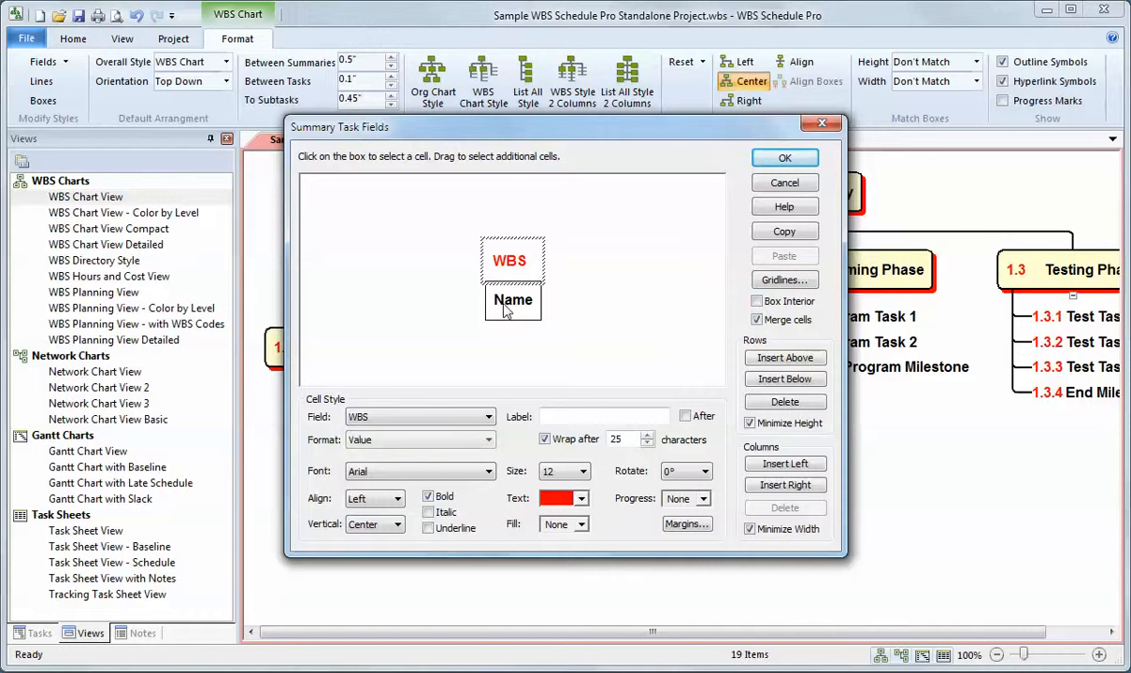
click(785, 161)
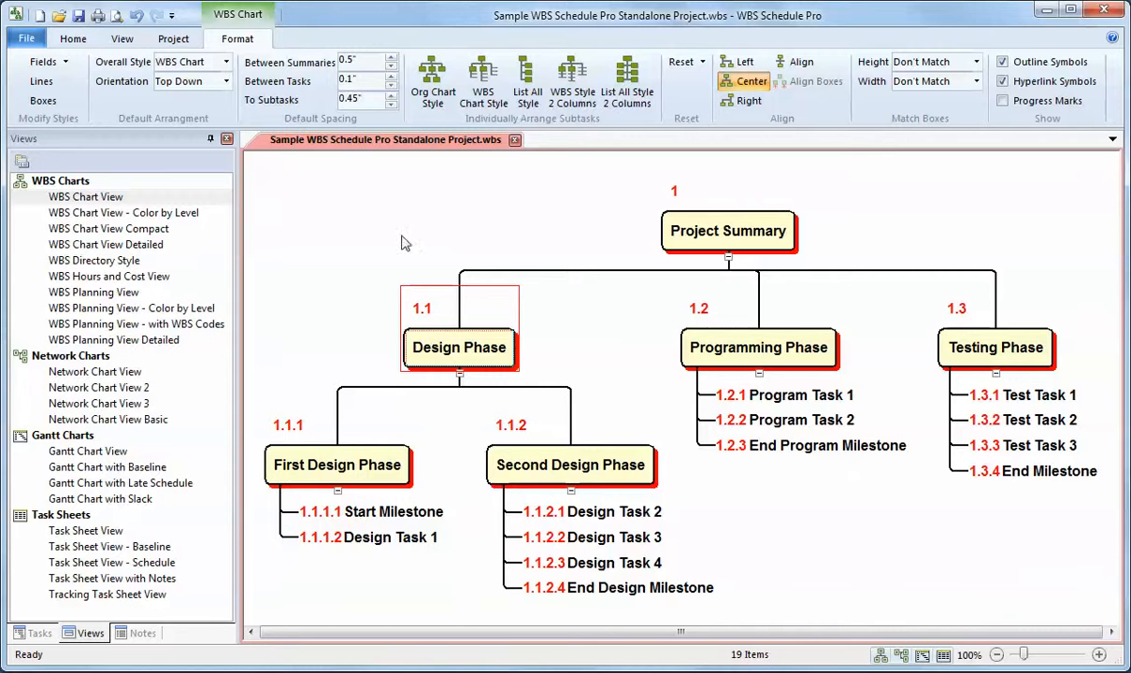
- Set the left, right, top and bottom margins of the summary task WBS cell to 0
click(69, 62)
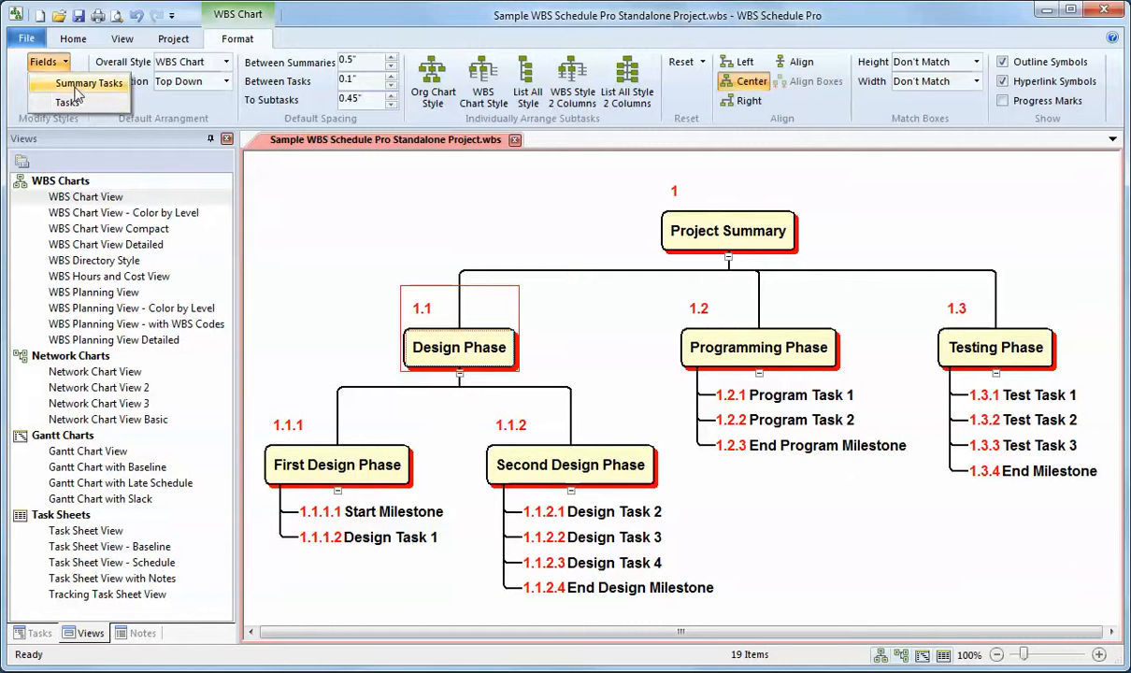
click(85, 83)
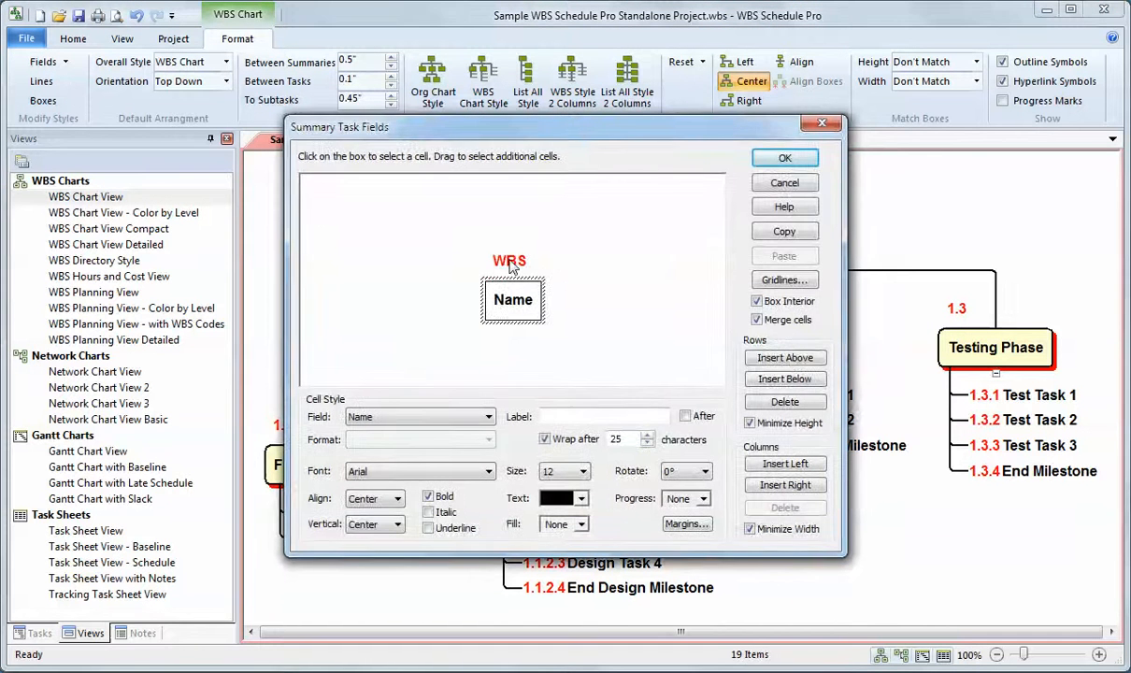
click(509, 260)
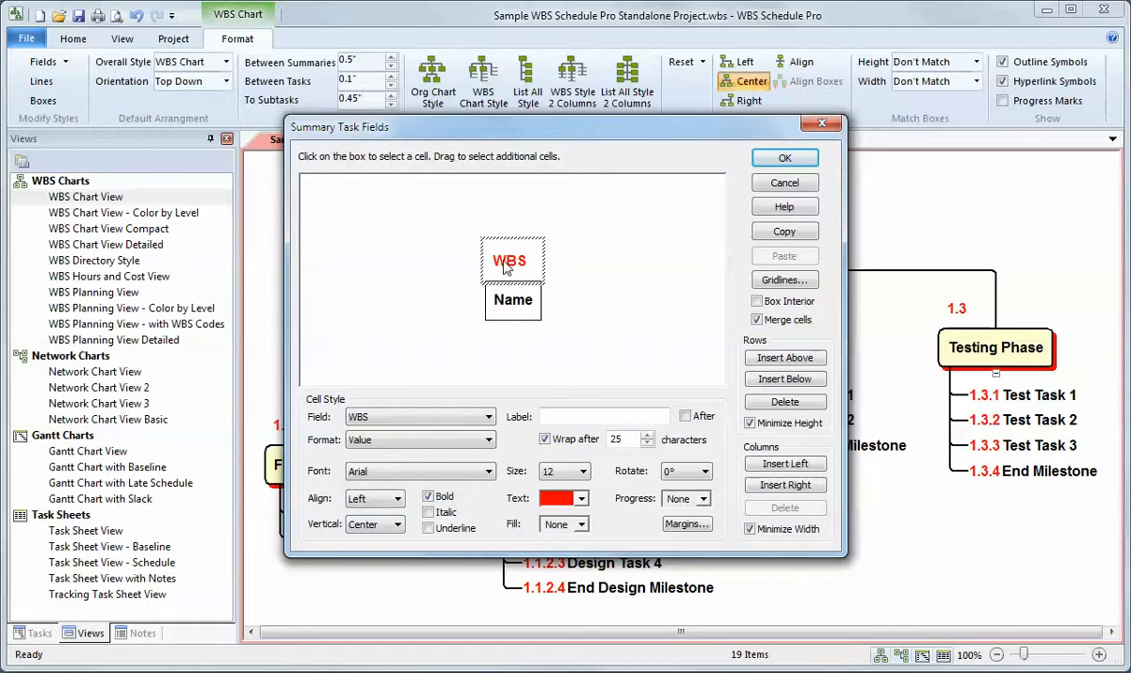
click(688, 523)
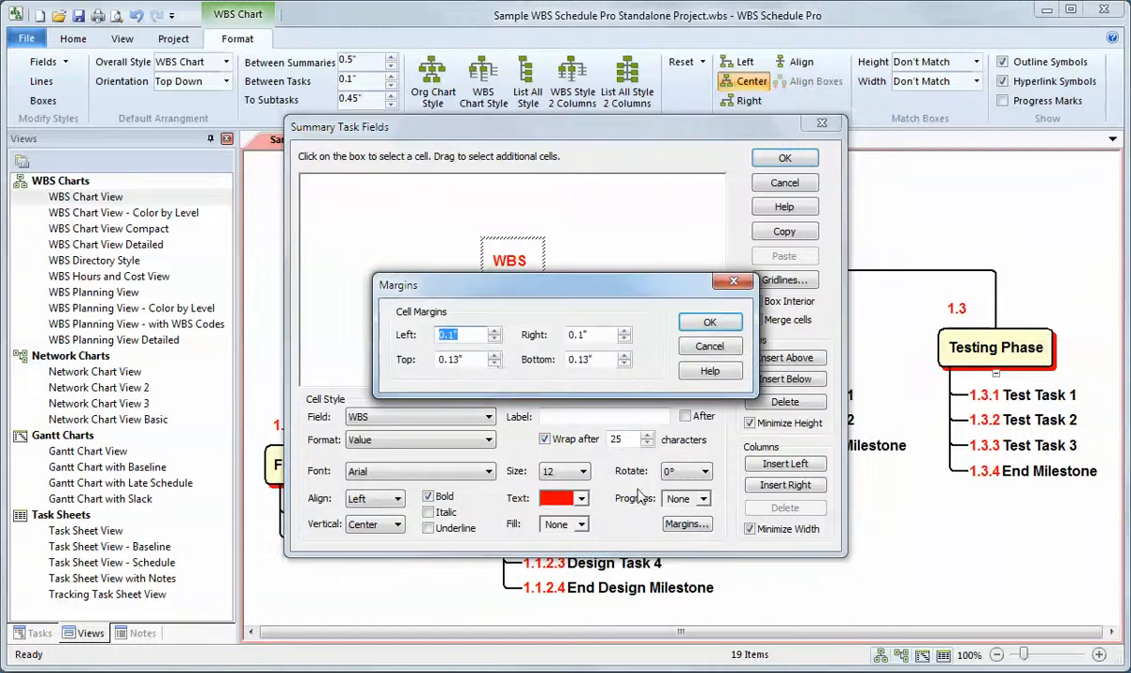
key(Tab)
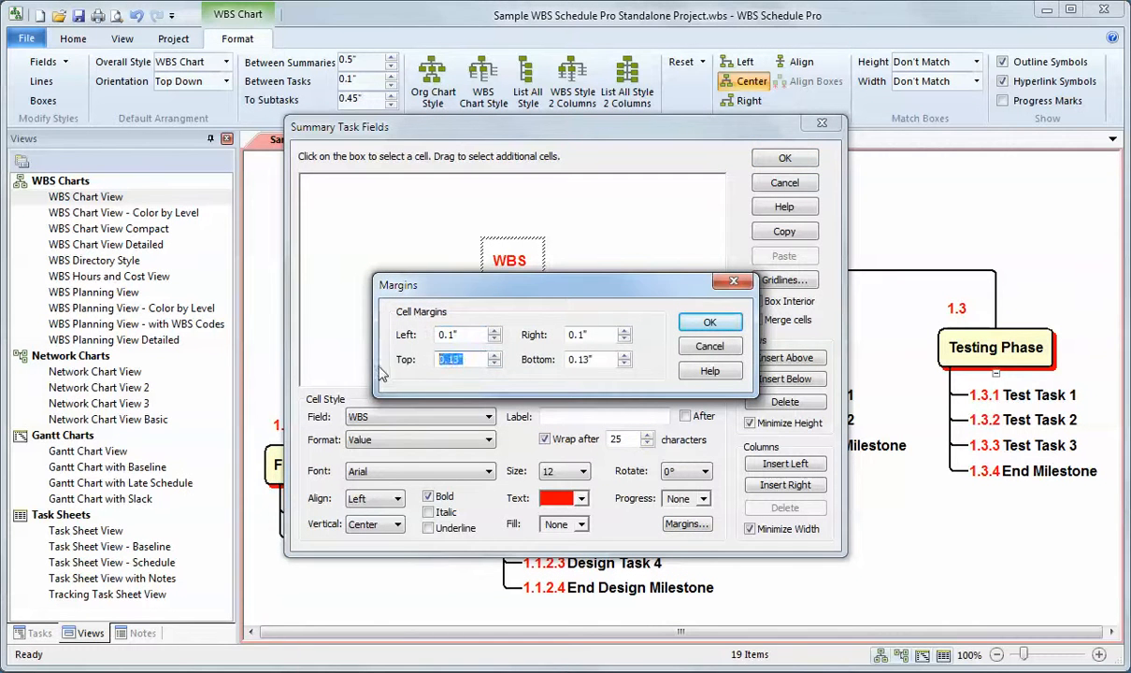
text(0)
key(Tab)
key(Tab)
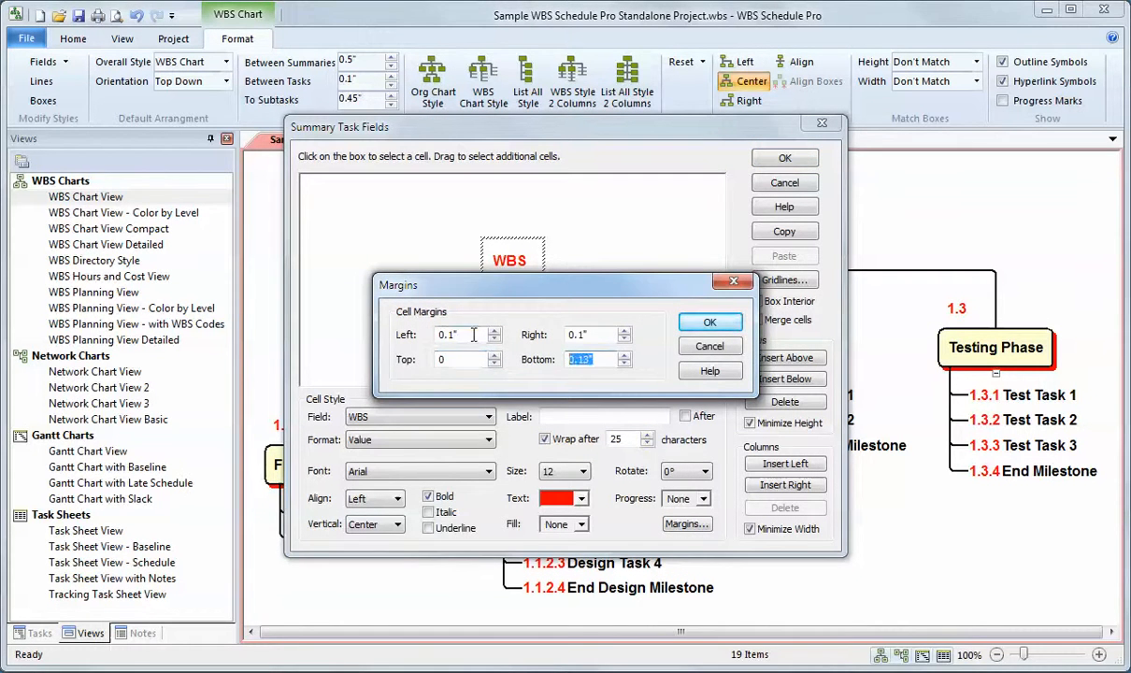
double_click(474, 334)
text(0)
key(Tab)
key(Tab)
text(0)
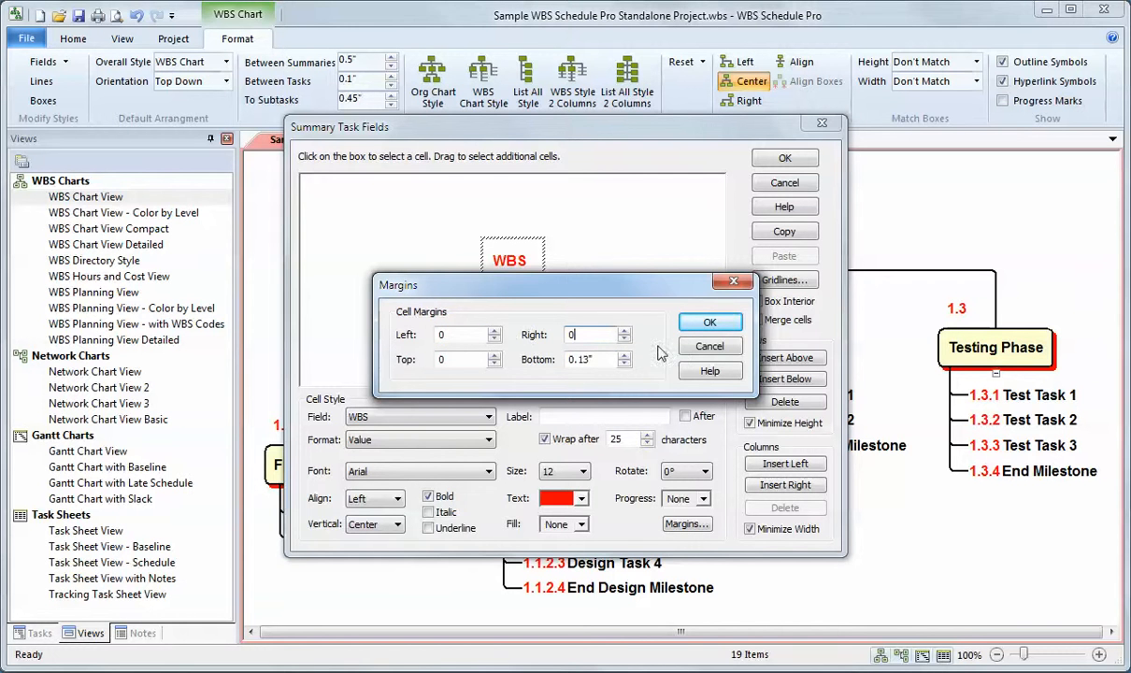
key(Tab)
text(0)
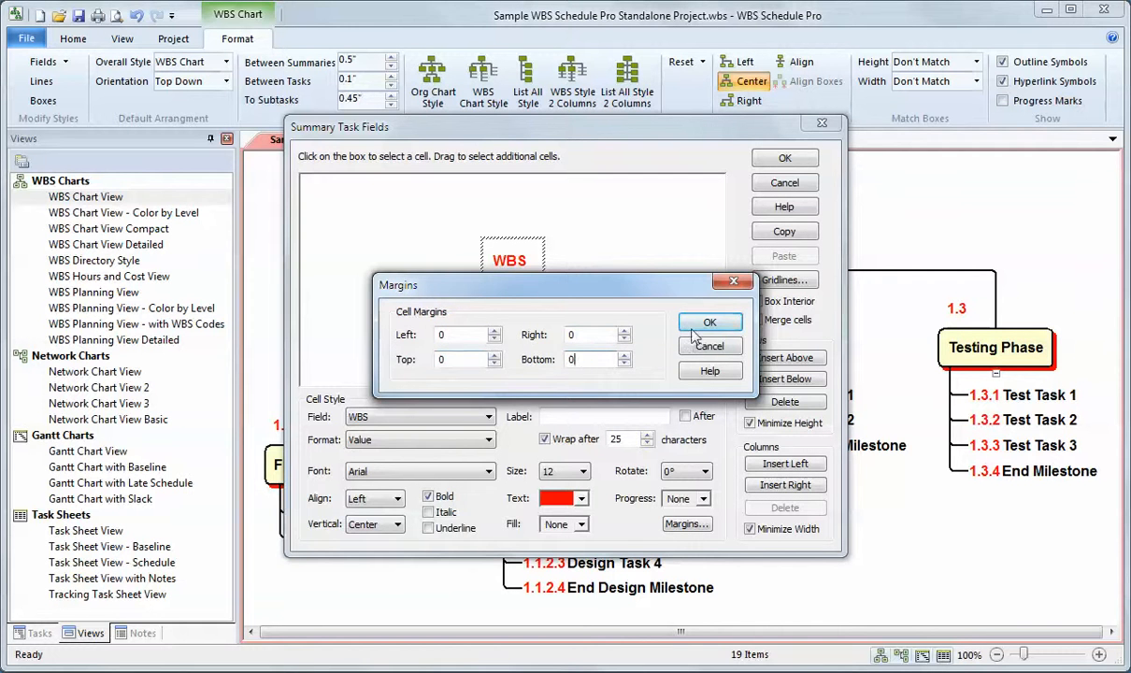
click(709, 323)
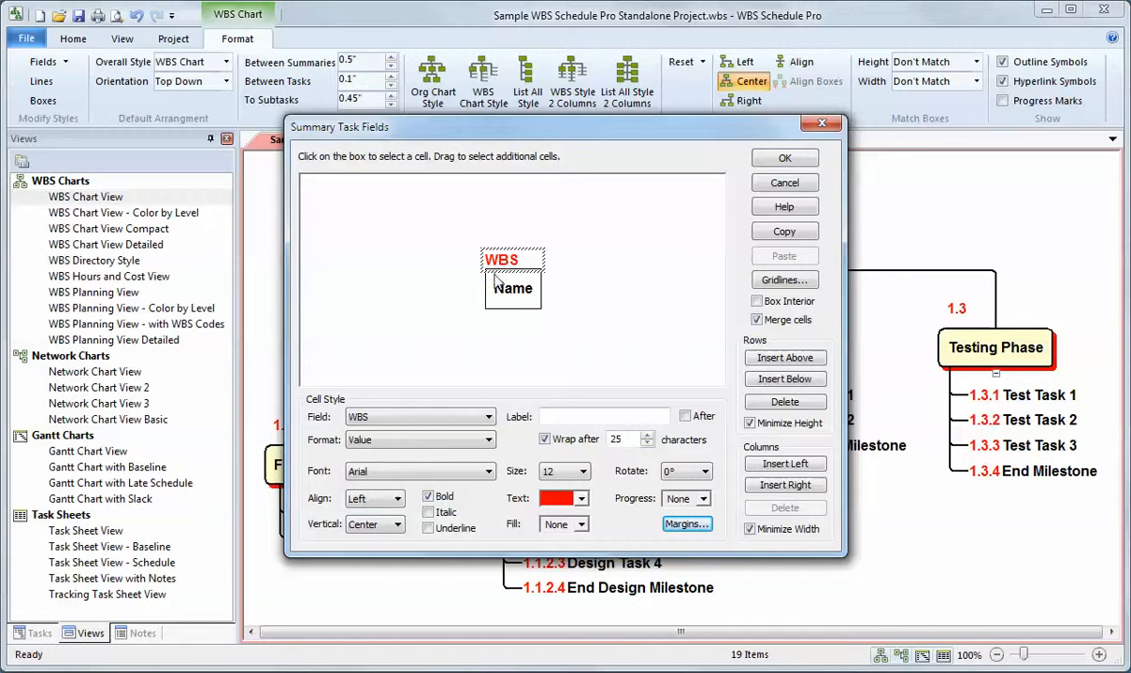
- Choose Left alignment for the summary task WBS cell and apply the field changes
click(393, 500)
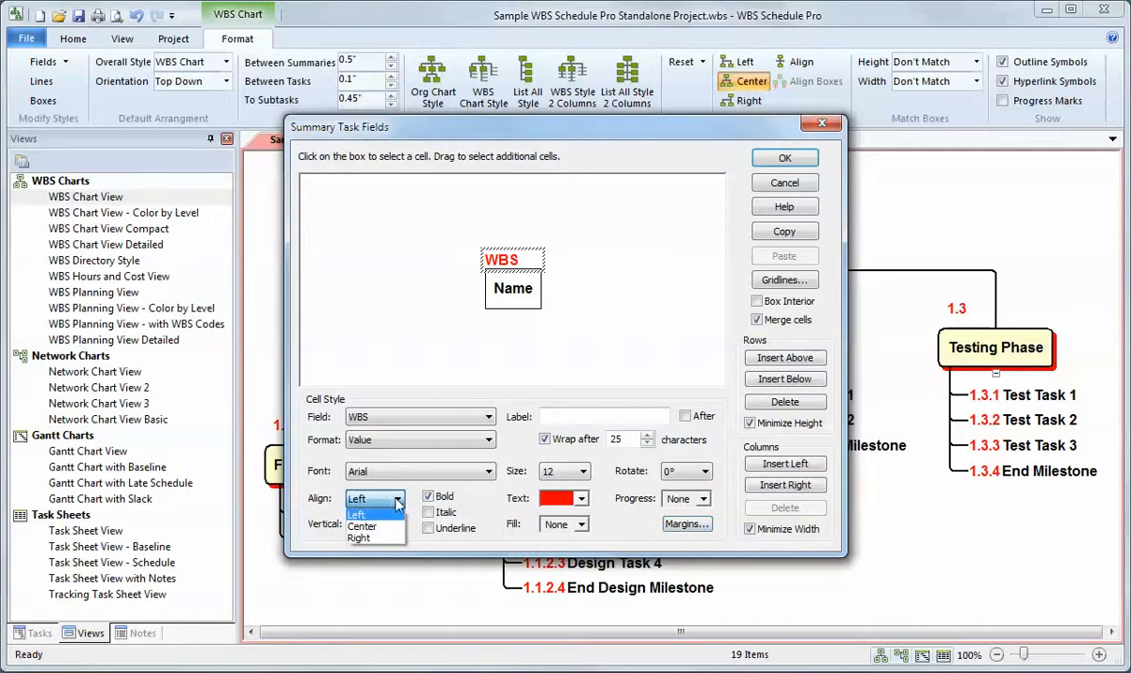
click(363, 515)
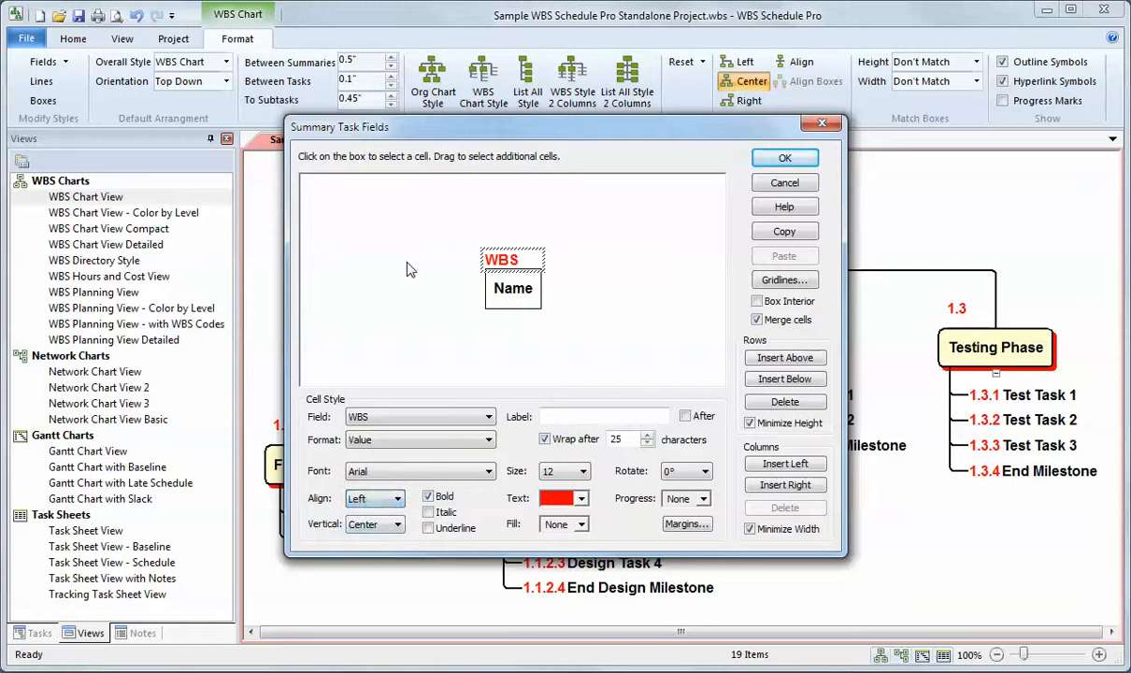
click(786, 160)
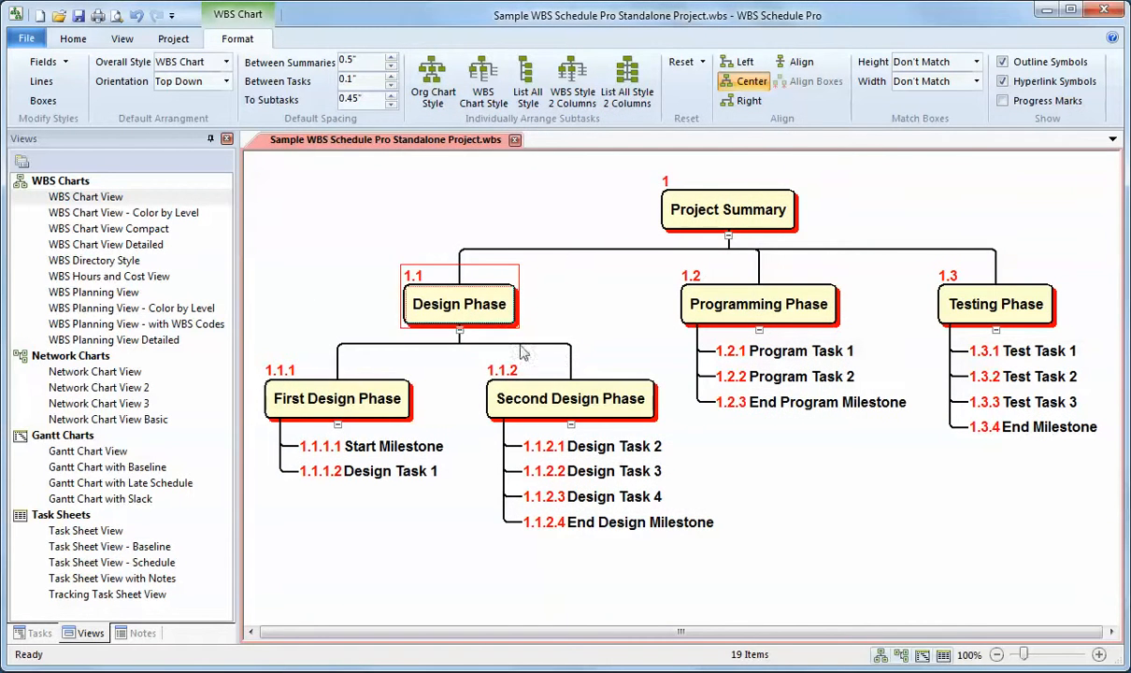